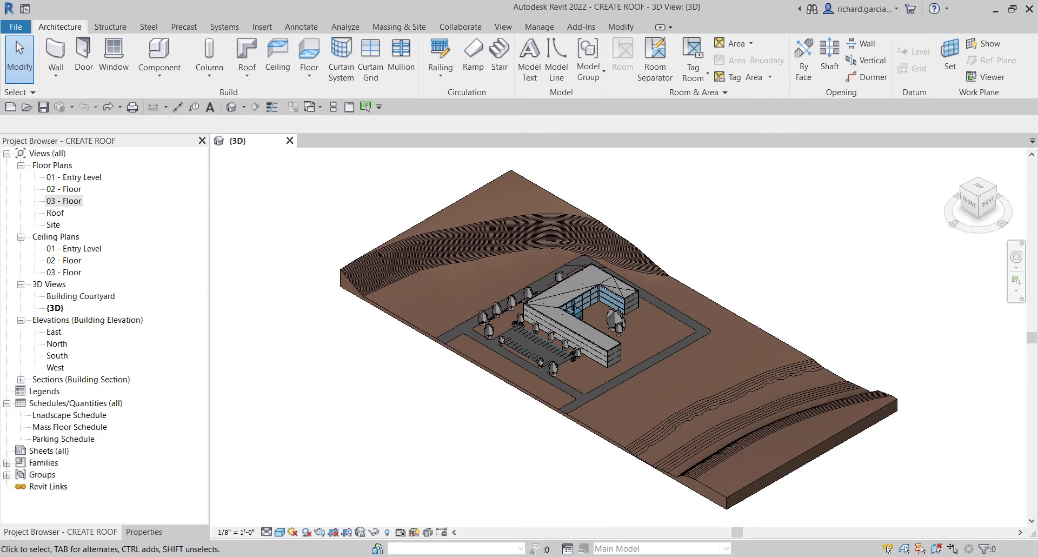
Step: Pan, zoom and orbit the 3D model around the courtyard building corner
scroll(627, 315, up, 5)
middle_drag(657, 325, 657, 325)
scroll(631, 264, up, 6)
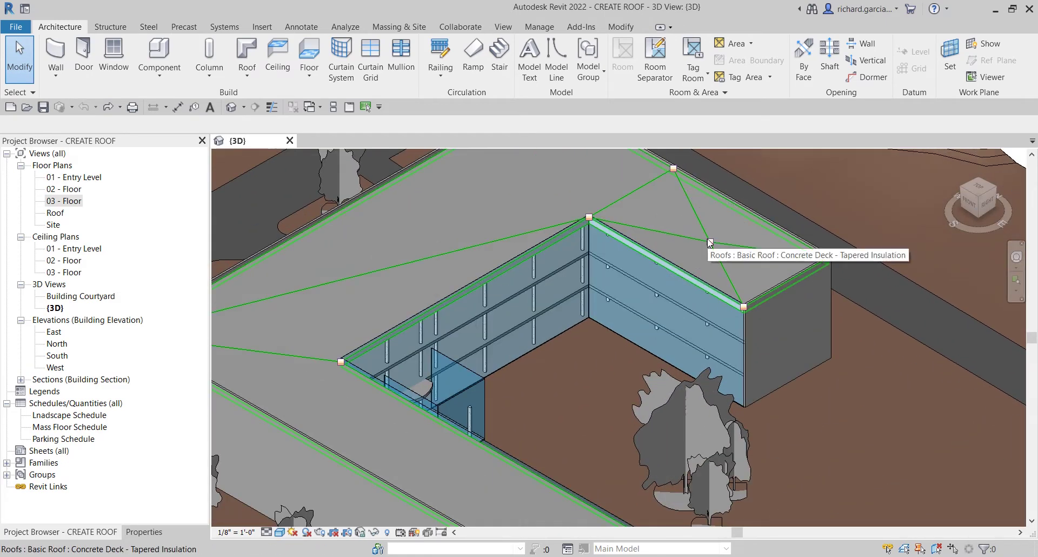
scroll(710, 243, down, 1)
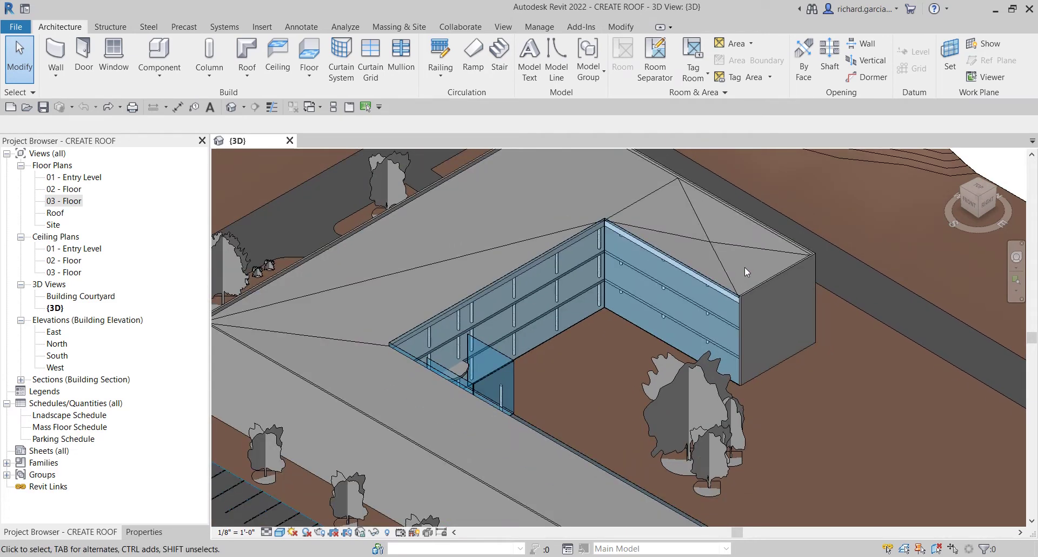
shift+middle_drag(745, 267, 686, 280)
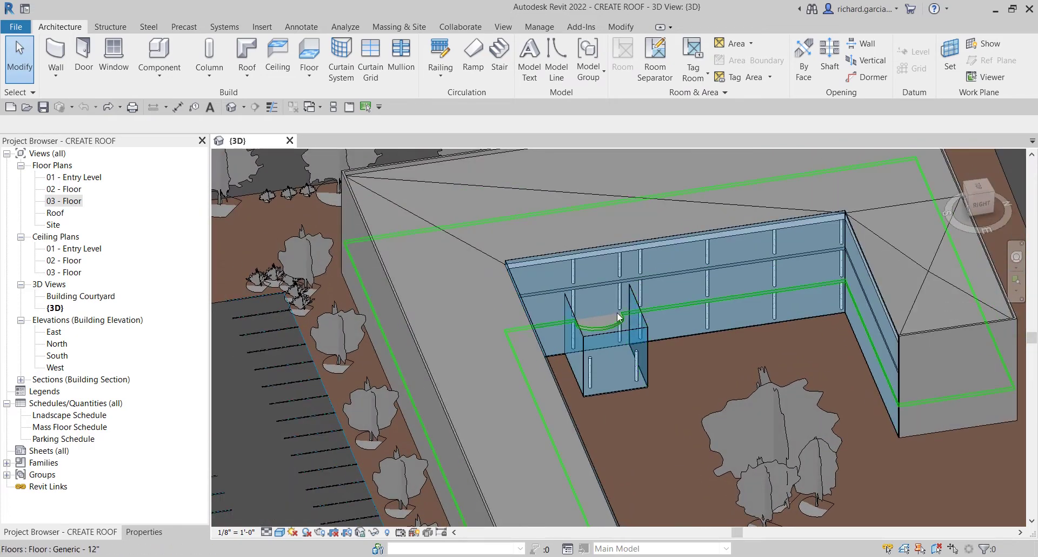
scroll(618, 312, up, 4)
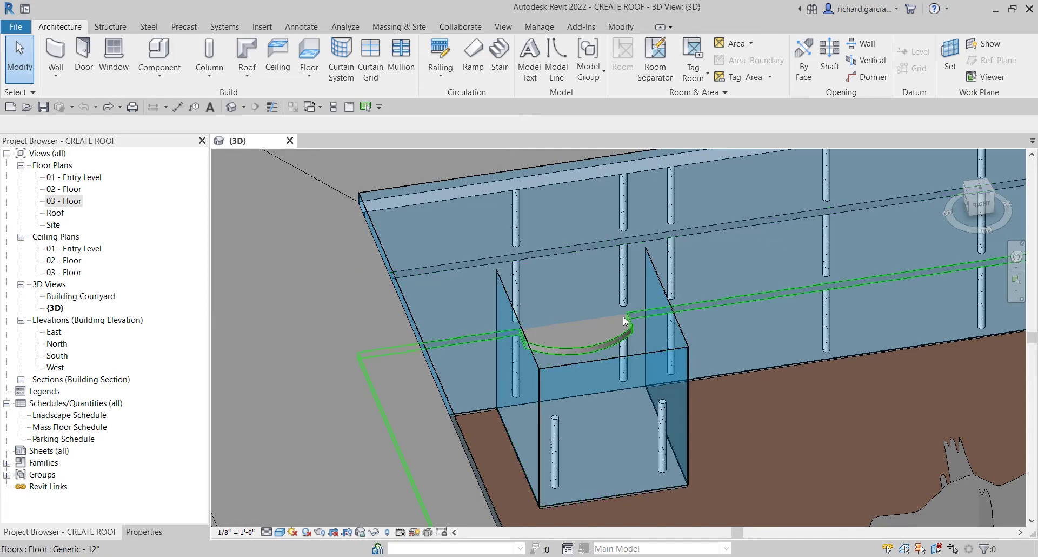
scroll(630, 330, down, 3)
scroll(638, 352, up, 2)
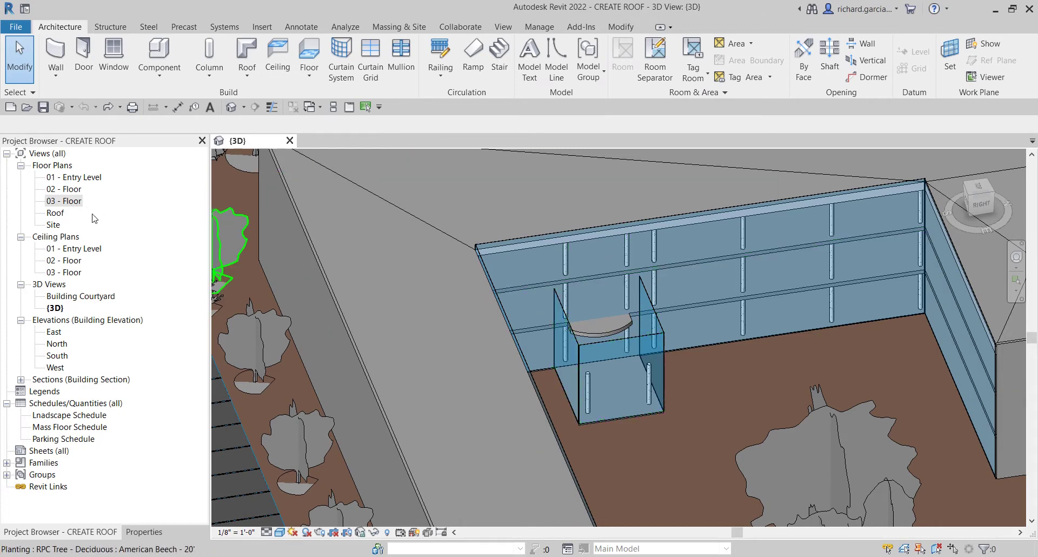
Step: Open the 03 - Floor plan at the entrance bay and list the roof creation methods
double_click(68, 203)
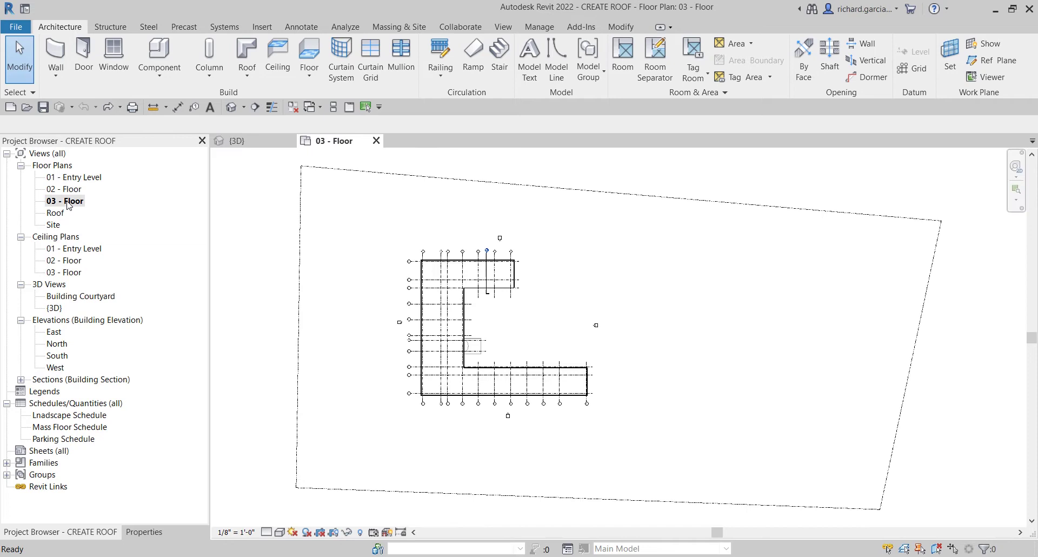
scroll(465, 346, up, 10)
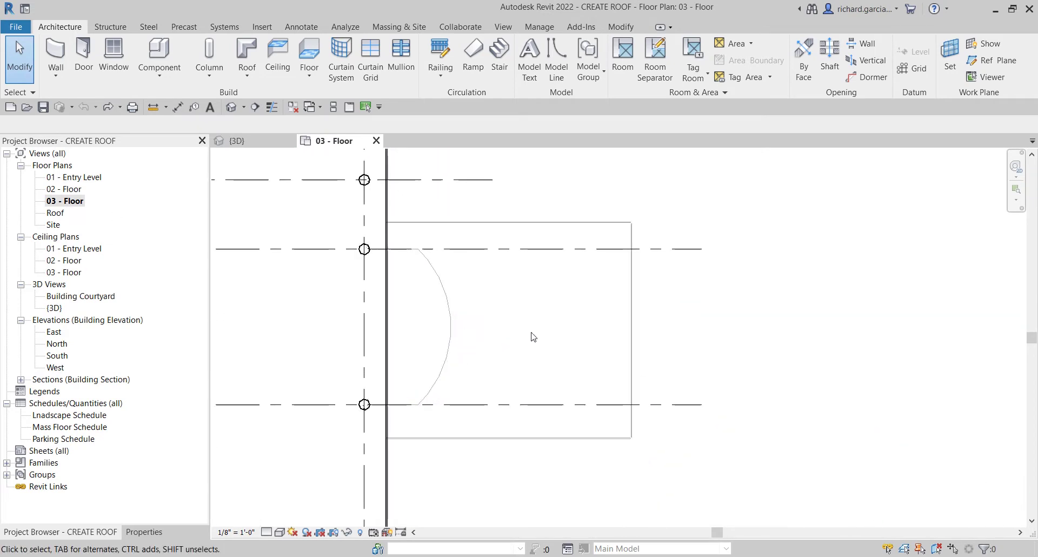
click(245, 81)
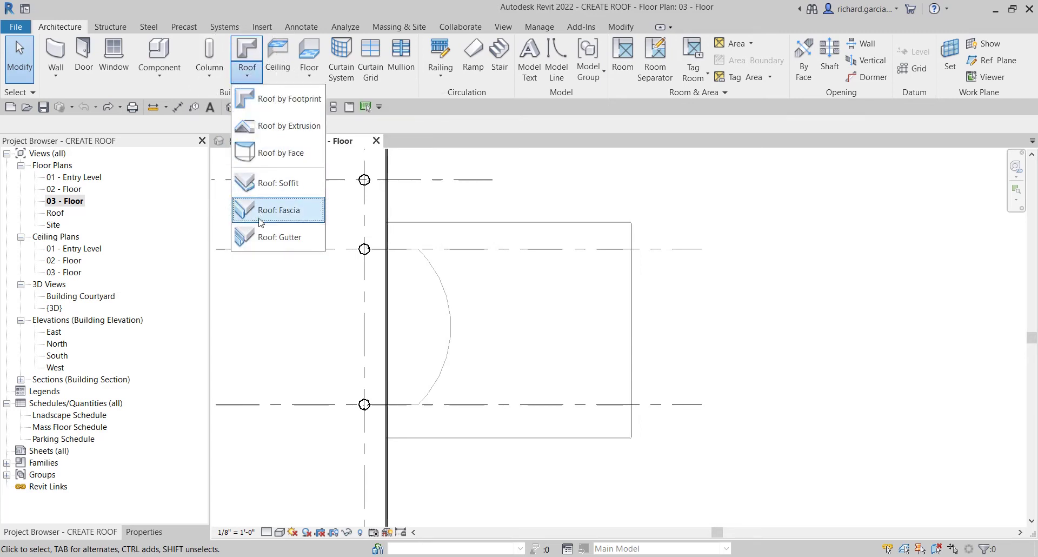
Step: Start a Roof by Footprint sketch using Pick Lines to take existing walls as boundaries
click(276, 104)
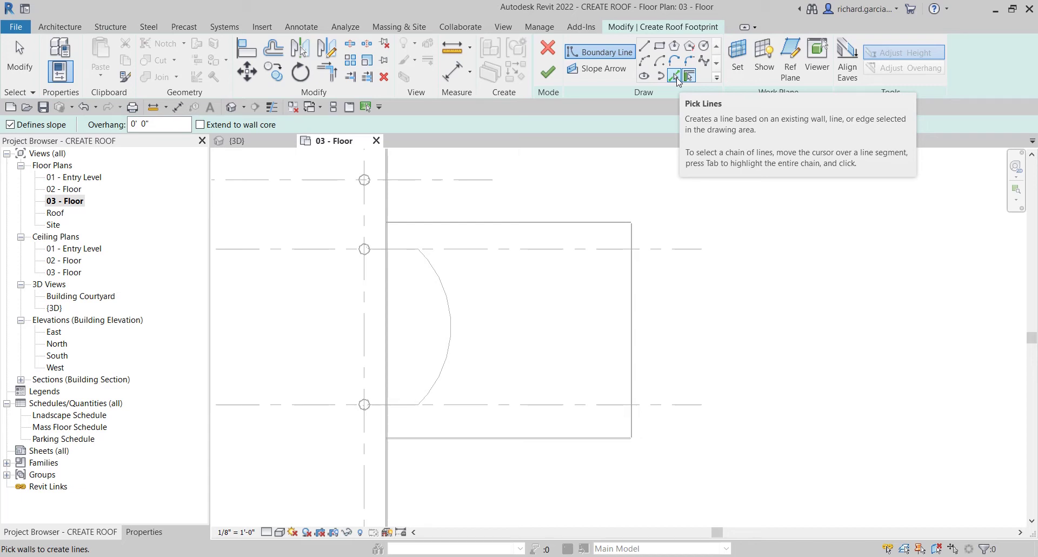
click(676, 78)
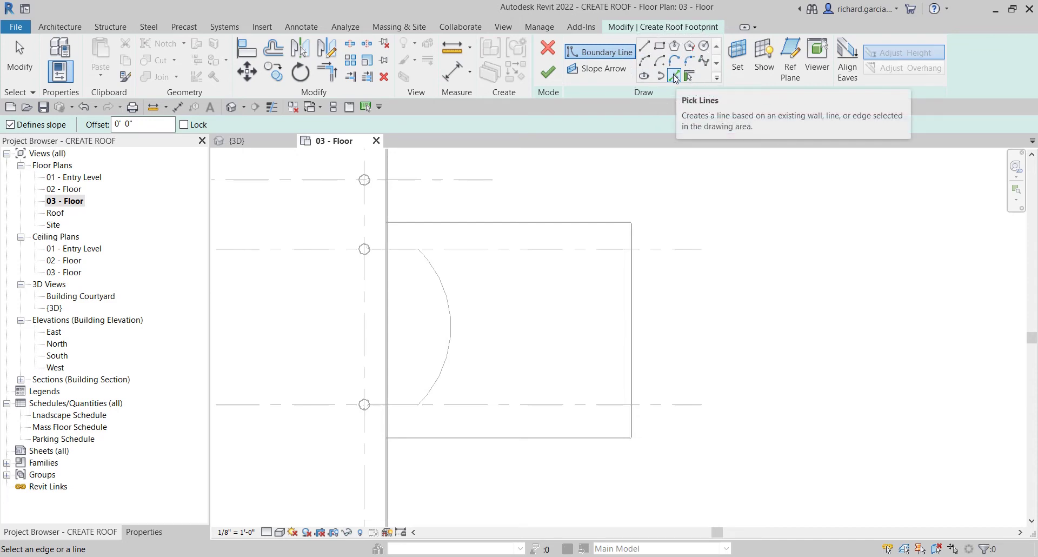
key(Escape)
click(674, 79)
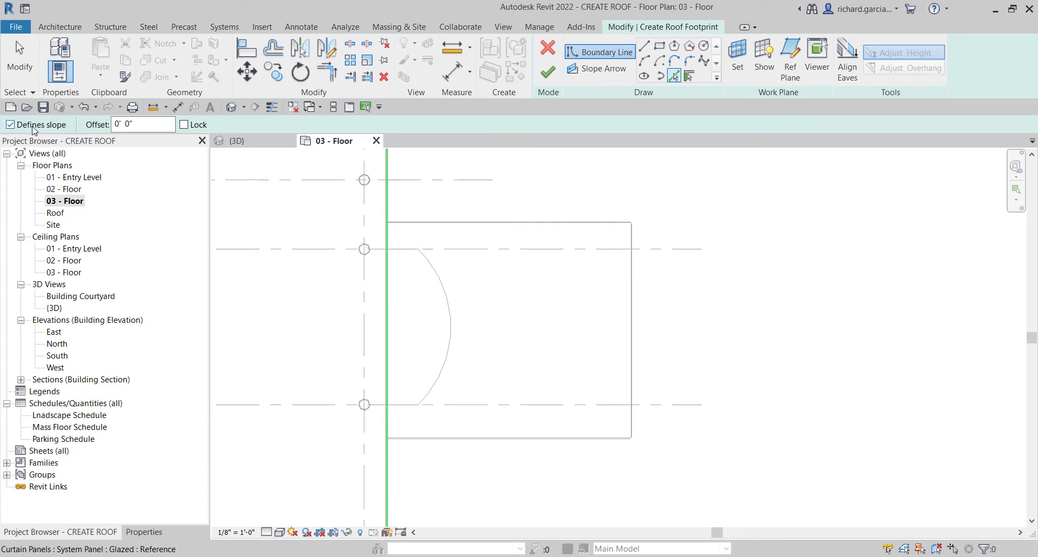
Step: Add sloped boundary lines offset 2' outside the top and bottom walls
click(142, 124)
text(2)
key(Return)
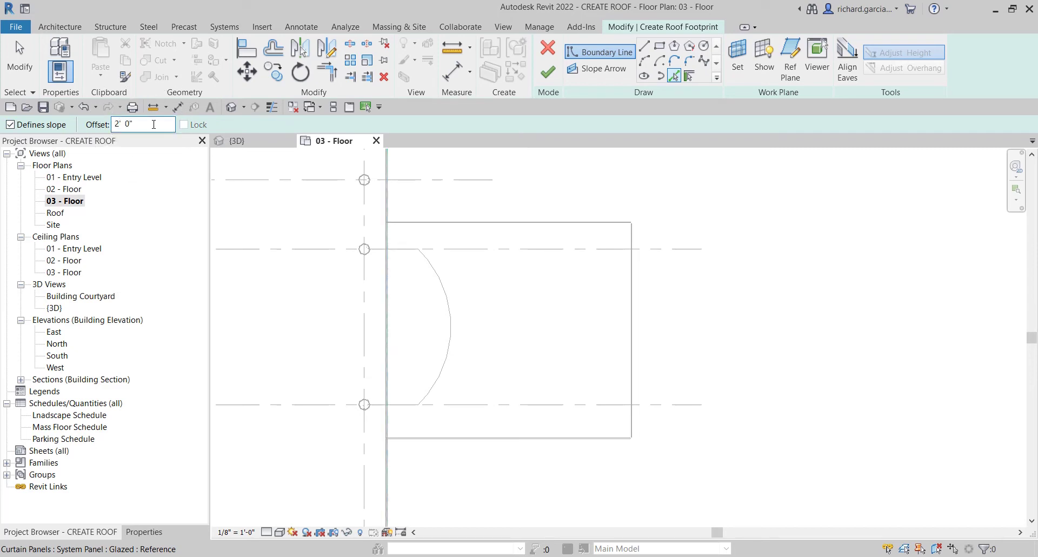
scroll(514, 194, up, 3)
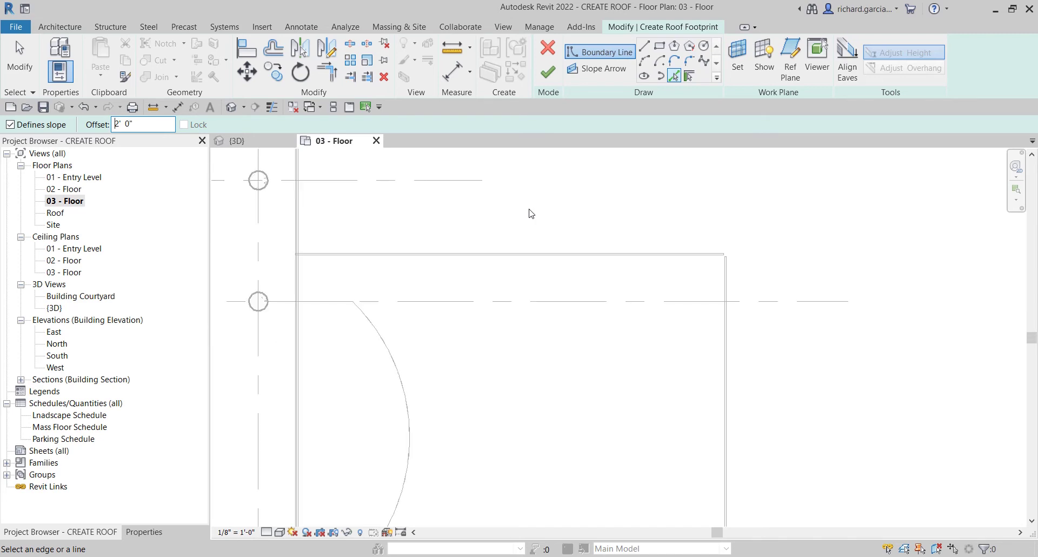
click(528, 253)
scroll(563, 301, down, 3)
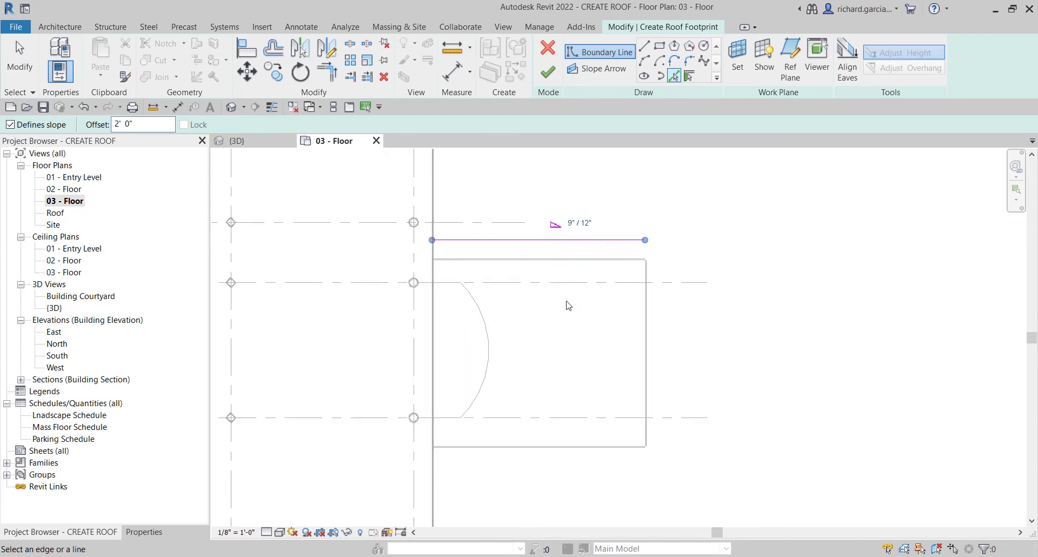
key(ctrl)
click(545, 386)
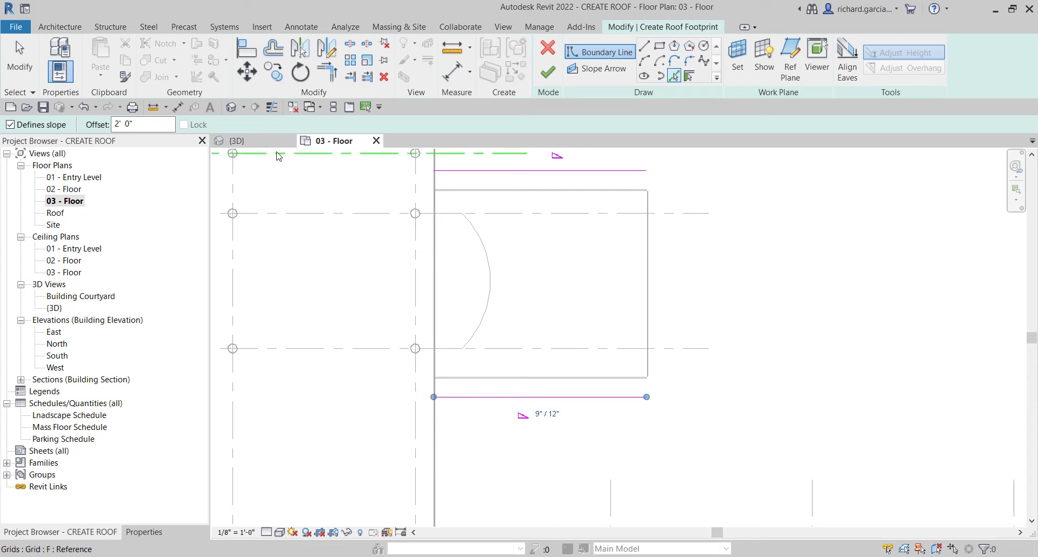
Step: Add a non-sloping boundary line offset 1' beyond the bay's right edge
click(27, 128)
click(145, 124)
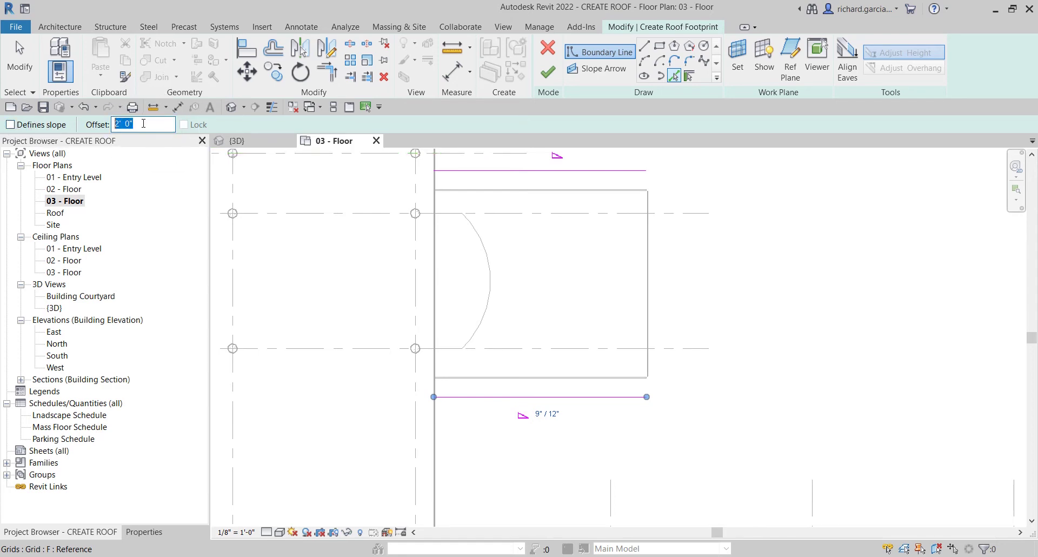
text(1)
key(Return)
scroll(677, 258, up, 1)
middle_drag(677, 258, 640, 300)
click(607, 300)
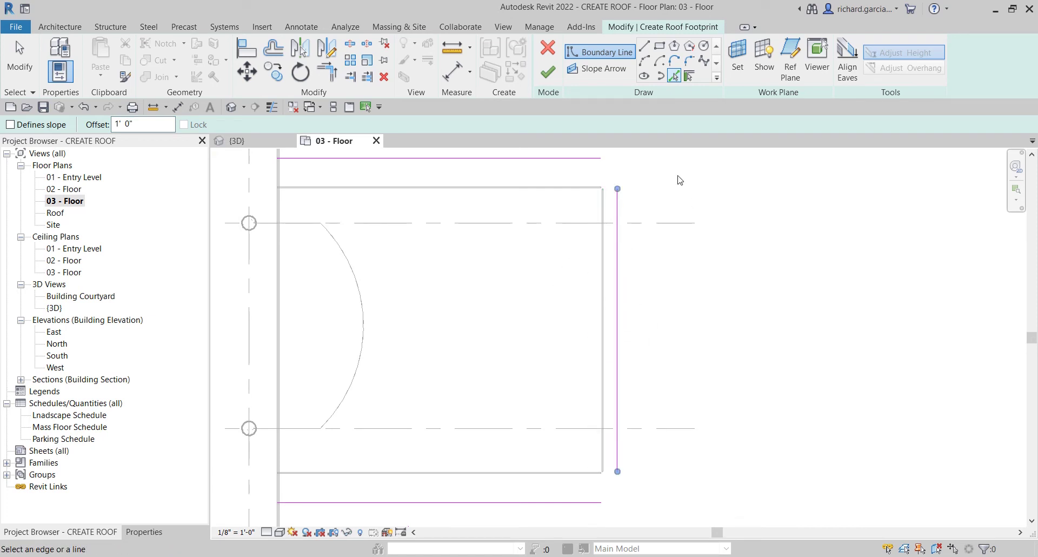
Step: Draw a 0' offset non-sloping line along the left wall, joining the top and bottom lines' ends
click(643, 47)
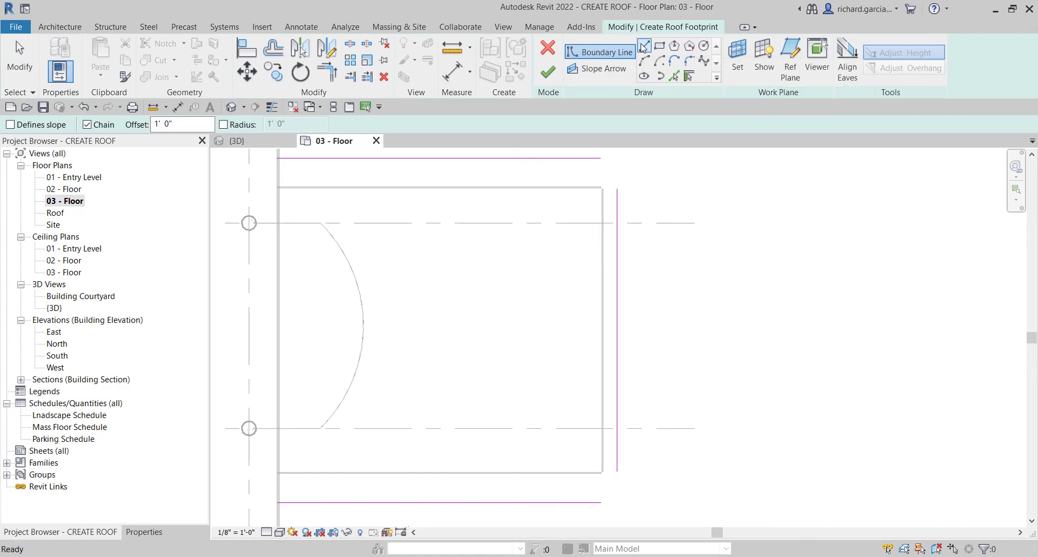
drag(177, 124, 146, 124)
text(0)
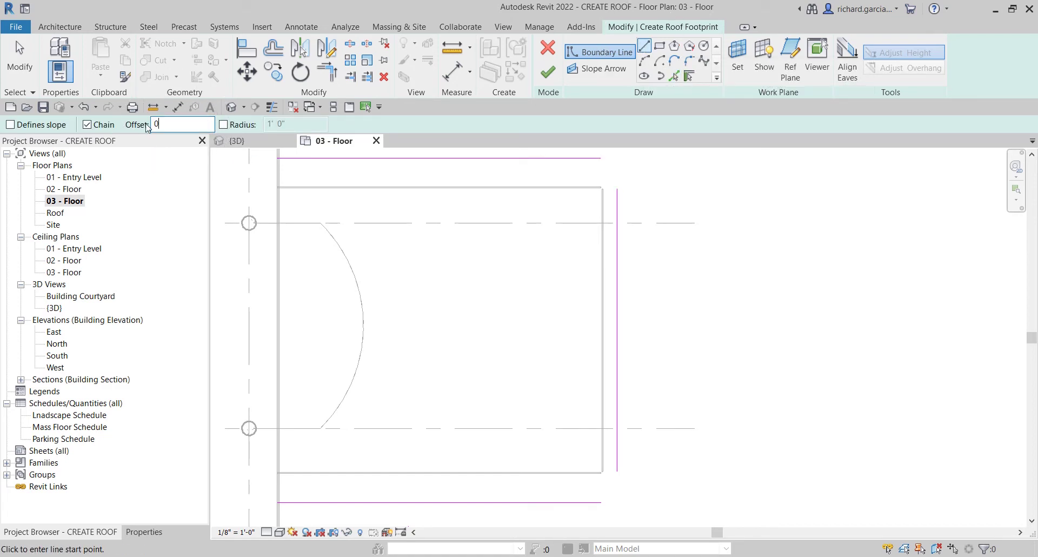
scroll(430, 312, down, 1)
scroll(410, 303, down, 1)
middle_drag(411, 303, 510, 311)
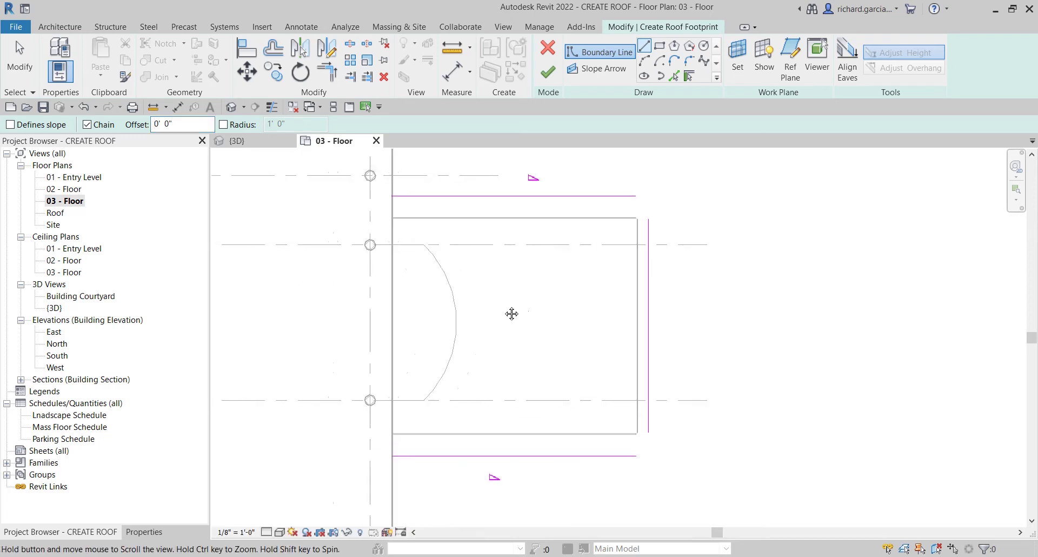
click(420, 193)
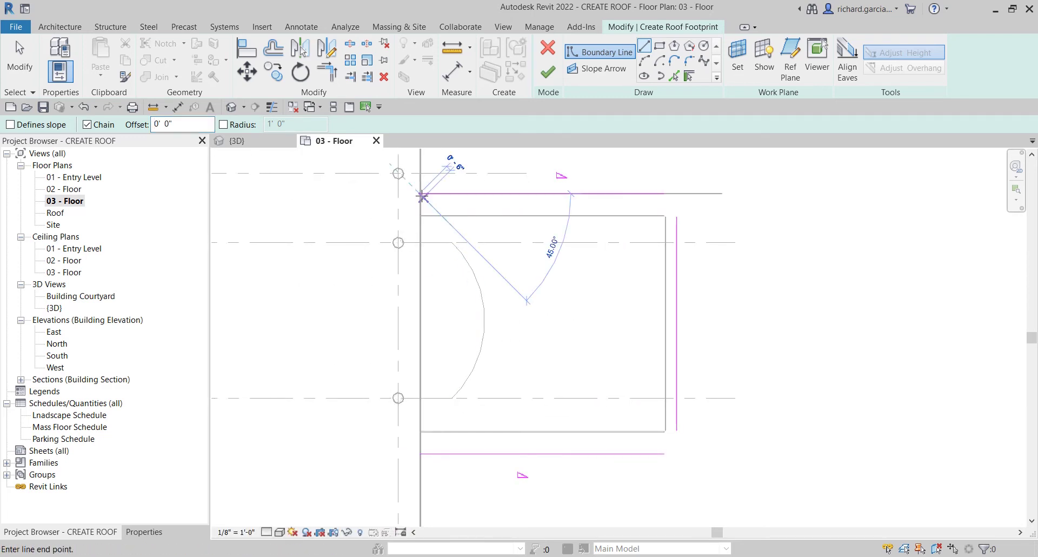
click(420, 453)
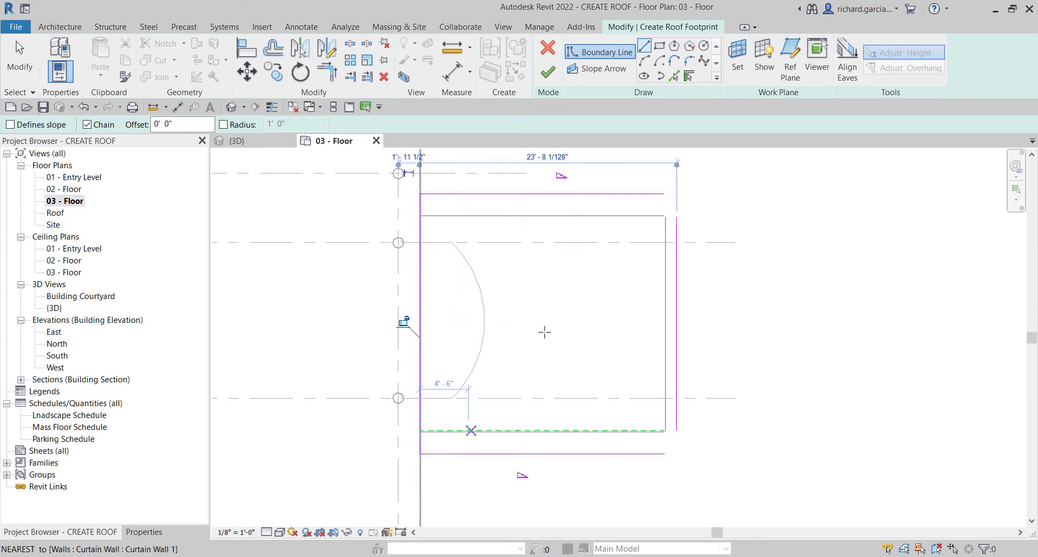
Step: Trim the top/right and bottom/right lines into corners and finish the footprint roof
click(333, 81)
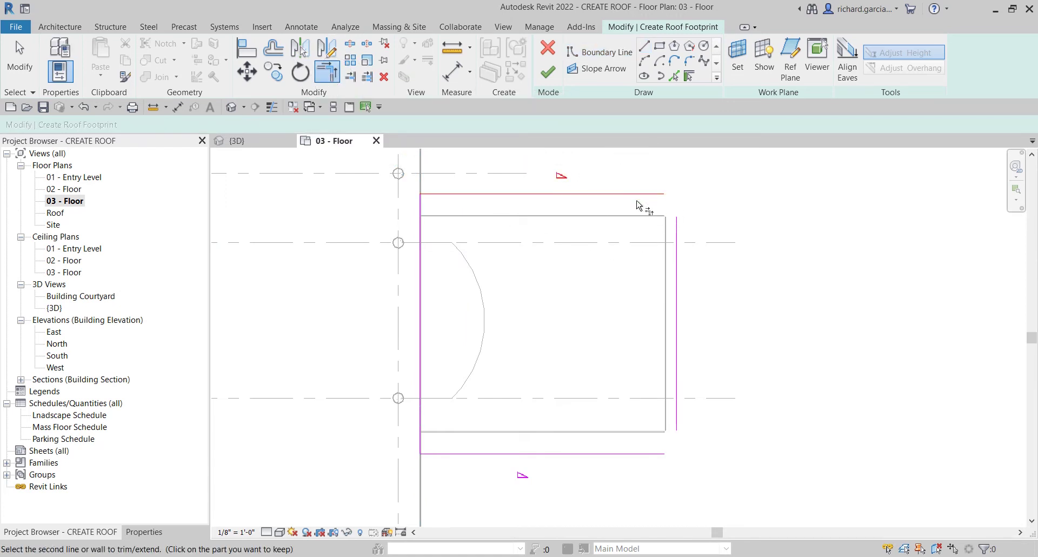
click(677, 234)
middle_drag(626, 320, 626, 281)
click(629, 416)
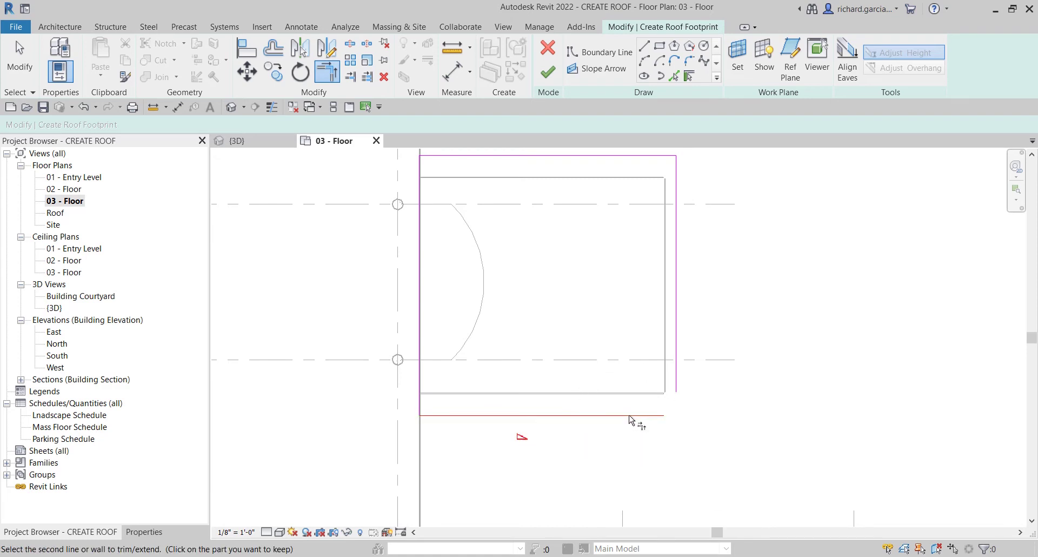
click(679, 384)
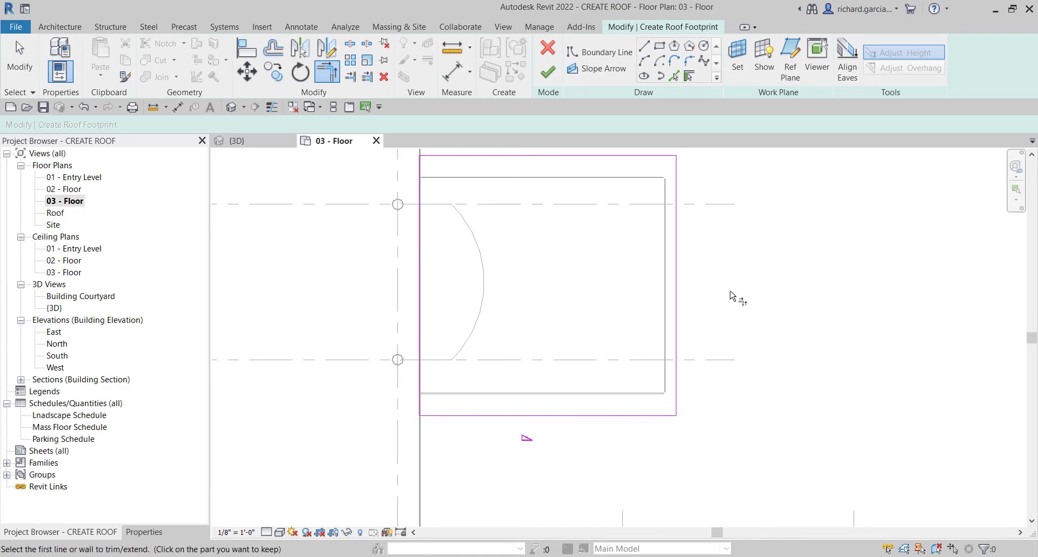
middle_drag(710, 269, 748, 330)
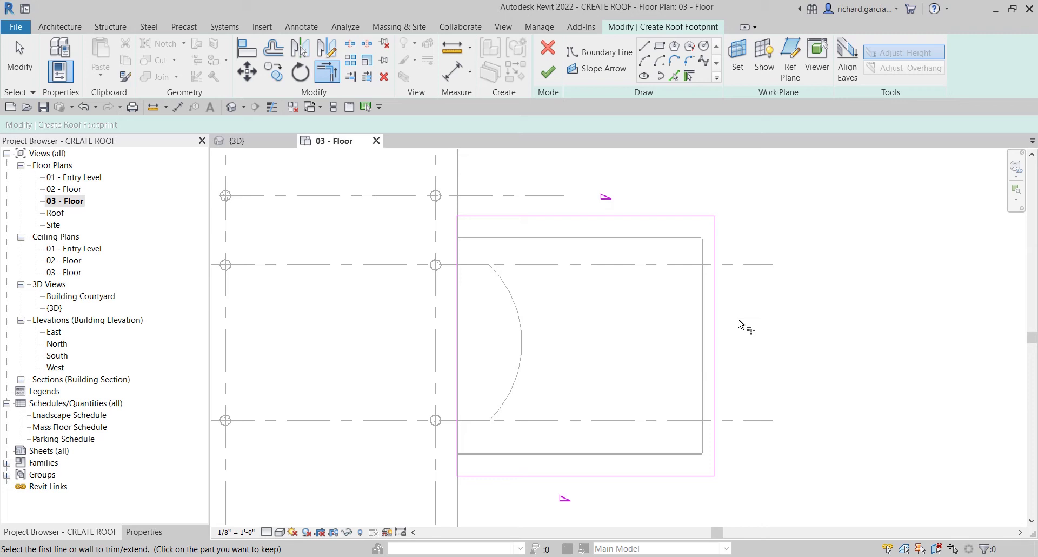
click(548, 73)
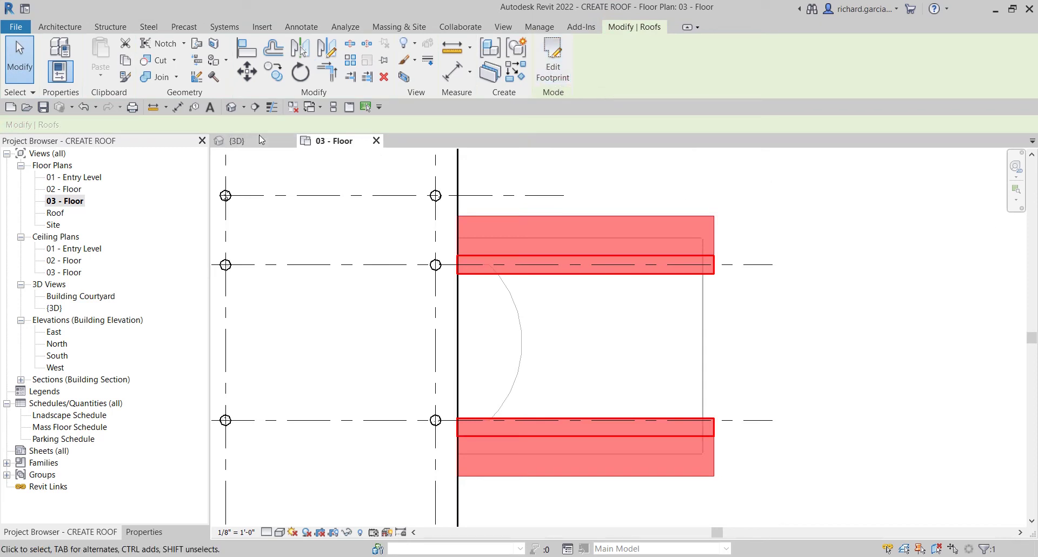
Step: In the default 3D view, select the new Generic - 12" roof and orbit around it
click(231, 109)
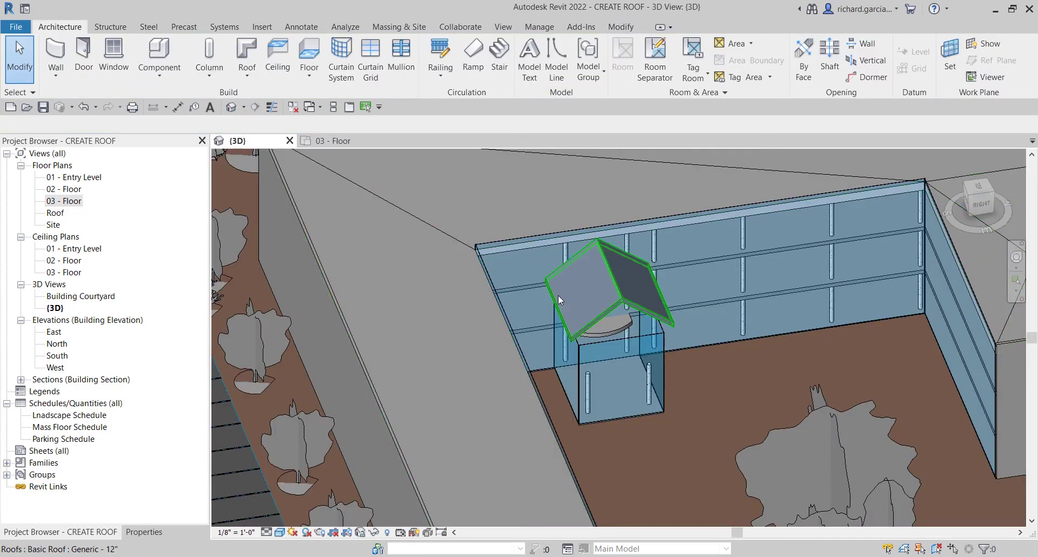
shift+middle_drag(559, 299, 573, 263)
scroll(573, 264, up, 5)
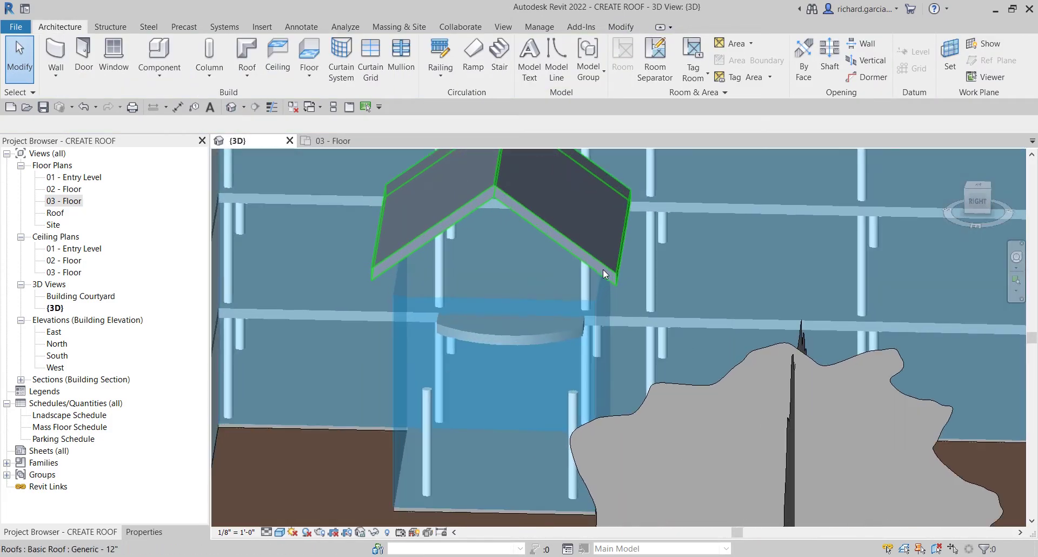
click(570, 268)
shift+middle_drag(570, 268, 664, 335)
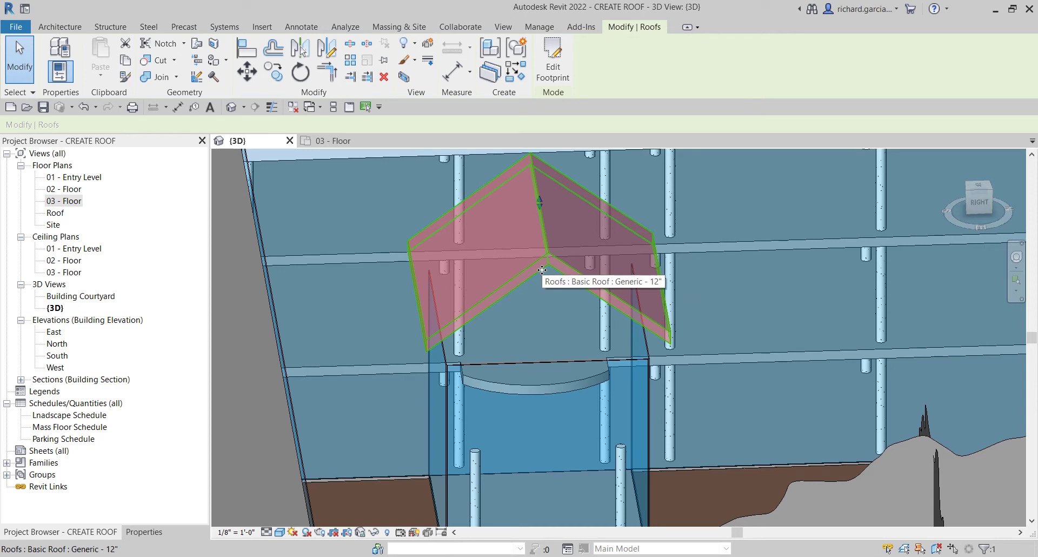
middle_drag(501, 298, 562, 317)
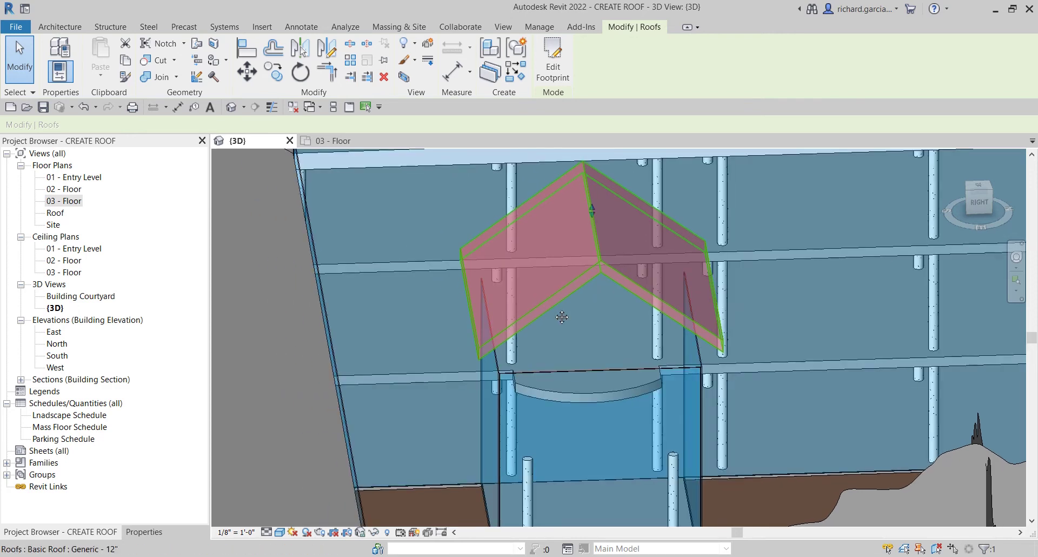
Step: Tile the 03 - Floor plan and 3D view side by side, both centred on the roof
click(331, 142)
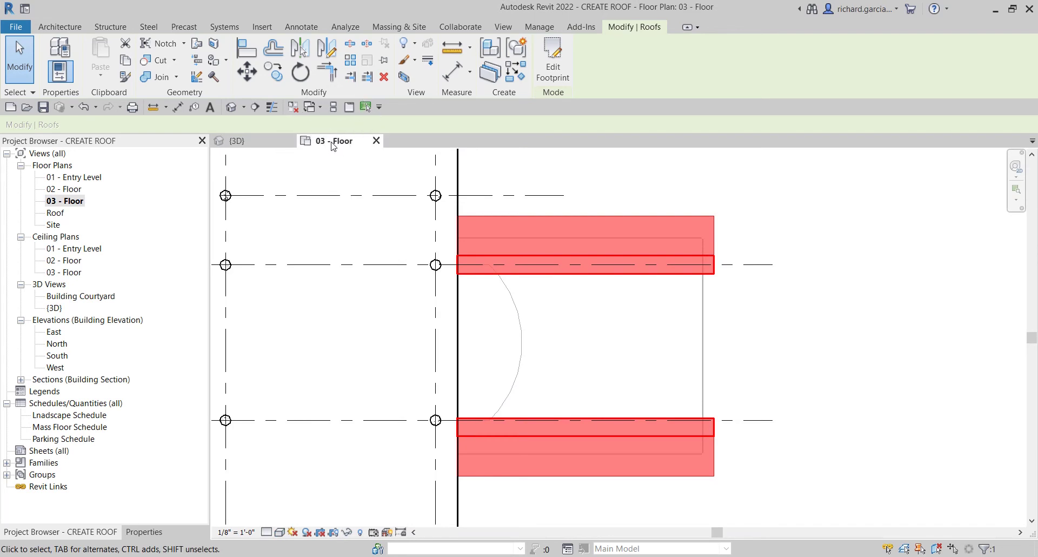
click(508, 27)
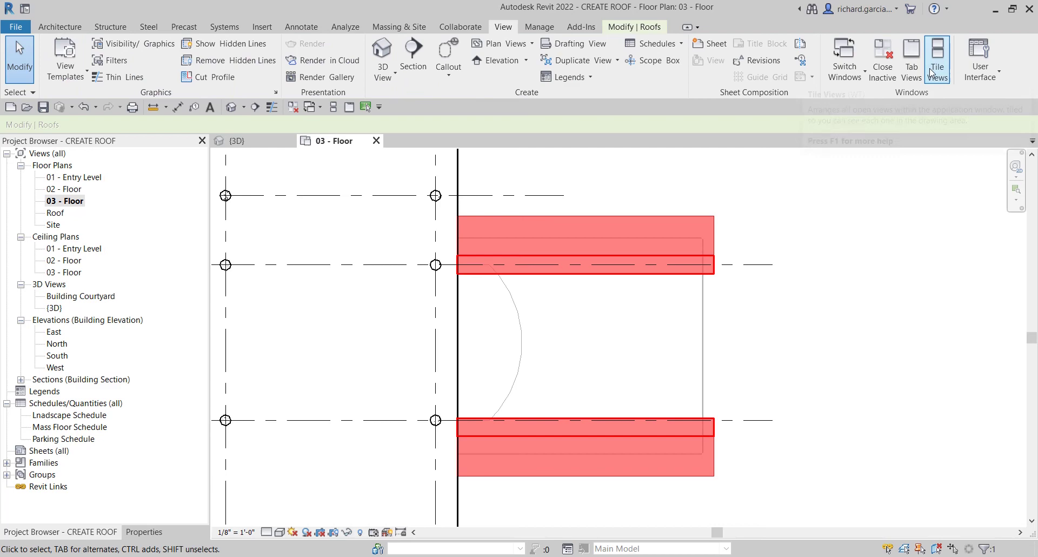
click(937, 57)
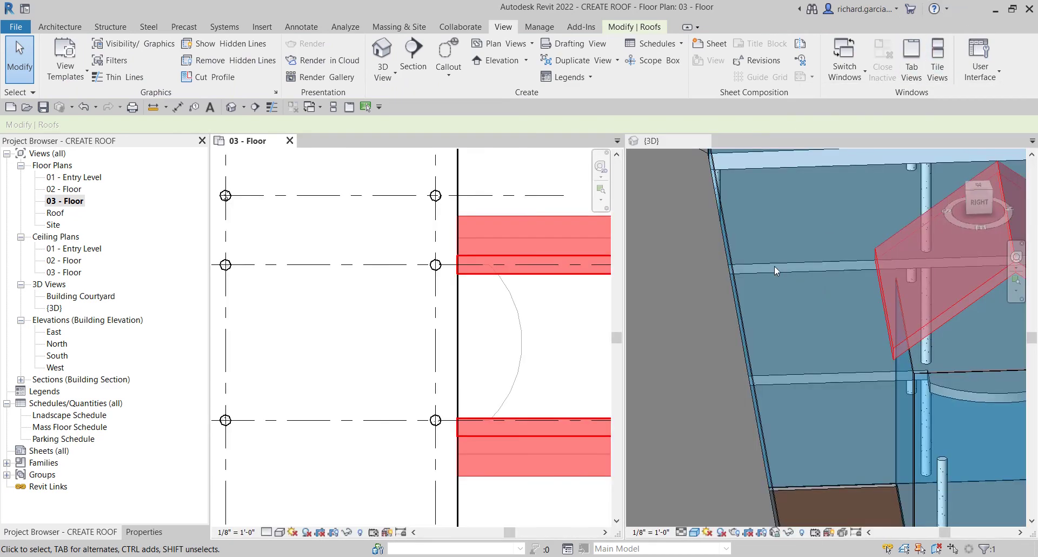
click(822, 281)
shift+middle_drag(832, 300, 649, 324)
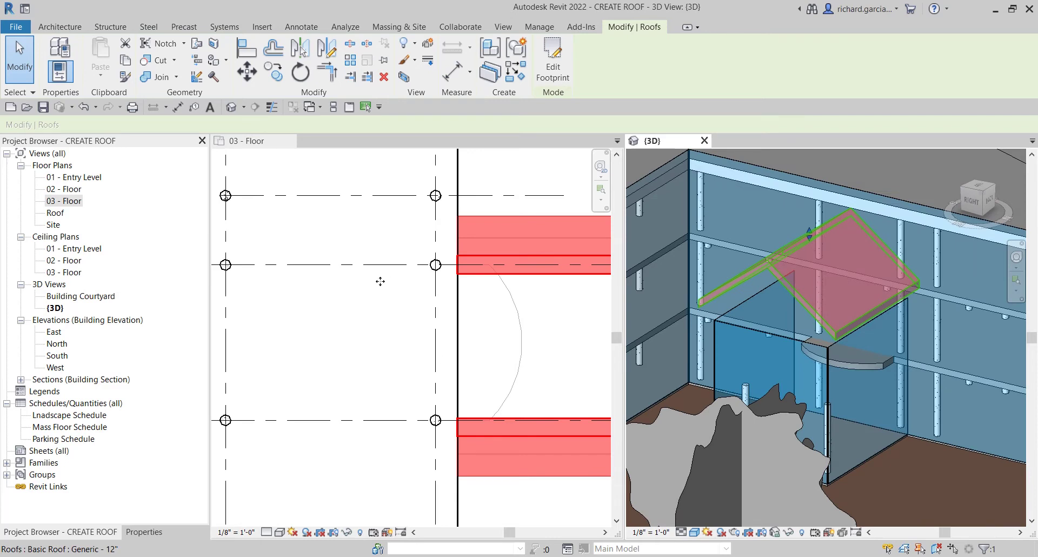
scroll(378, 282, down, 2)
click(487, 312)
scroll(510, 320, up, 3)
middle_drag(510, 320, 464, 340)
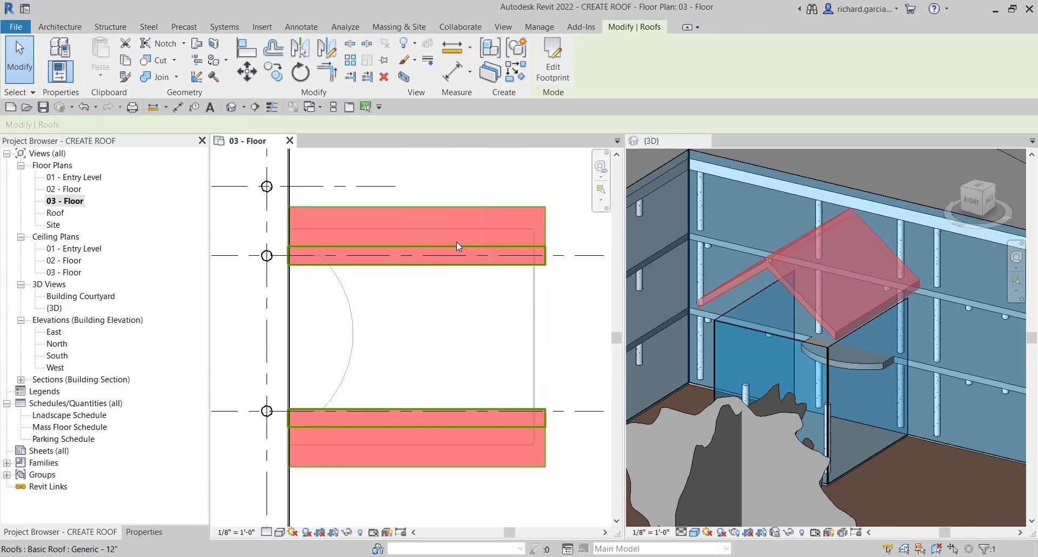
Step: Edit the roof footprint and change the top edge's slope from 9"/12" to -6"/12"
click(547, 58)
scroll(429, 287, down, 1)
mouse_move(420, 292)
middle_down()
mouse_move(454, 299)
mouse_move(490, 215)
middle_up()
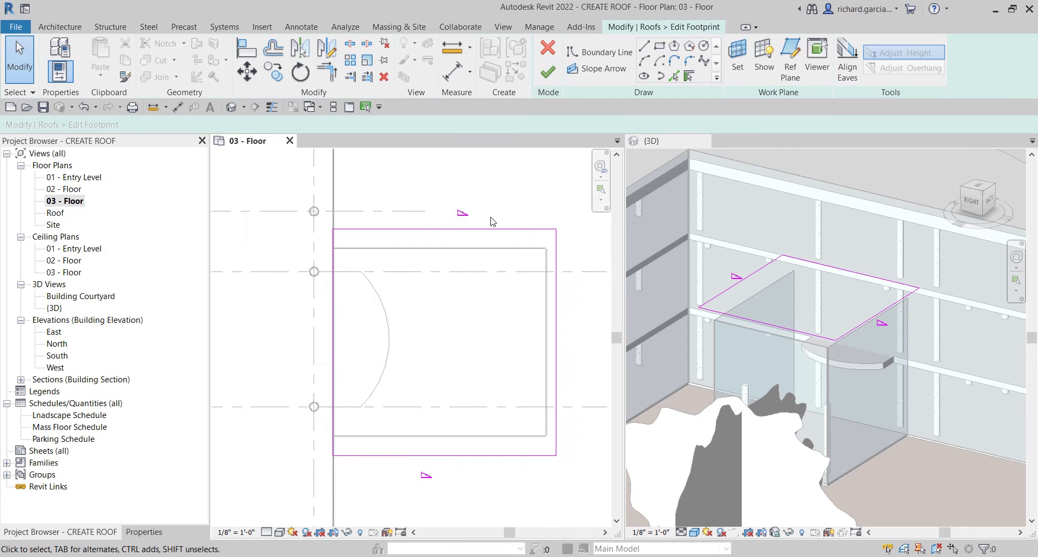
click(478, 228)
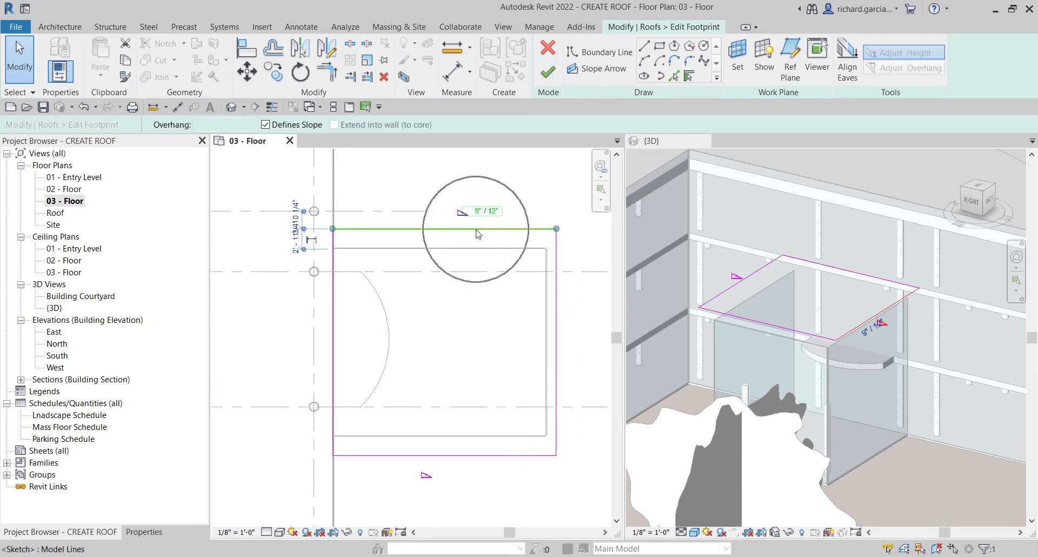
scroll(484, 219, up, 4)
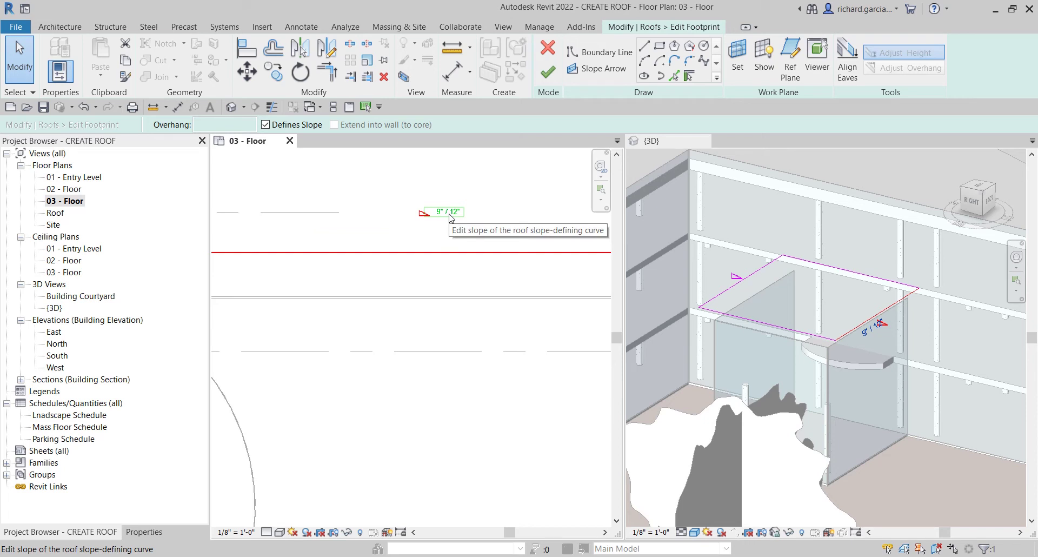
click(452, 212)
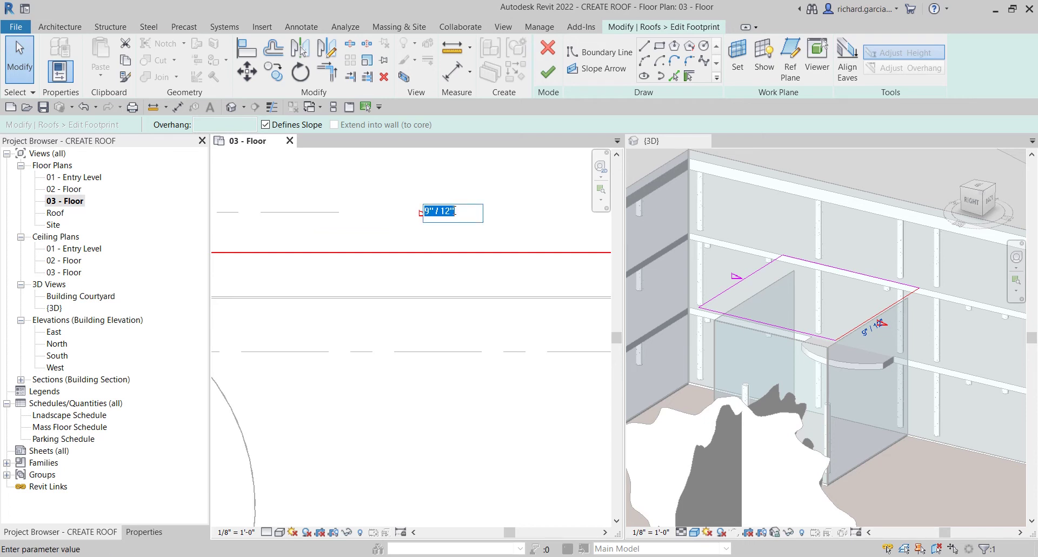
drag(431, 211, 416, 212)
key(BackSpace)
text(6)
drag(462, 211, 404, 211)
key(Return)
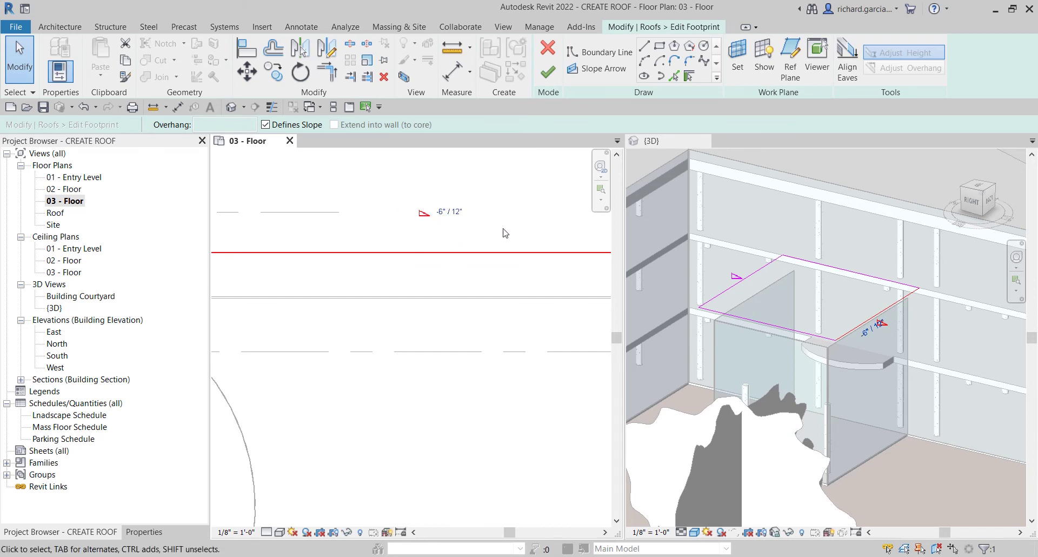
click(464, 239)
Step: Change the bottom edge's slope to -6"/12" as well
scroll(457, 249, down, 4)
middle_drag(453, 255, 453, 203)
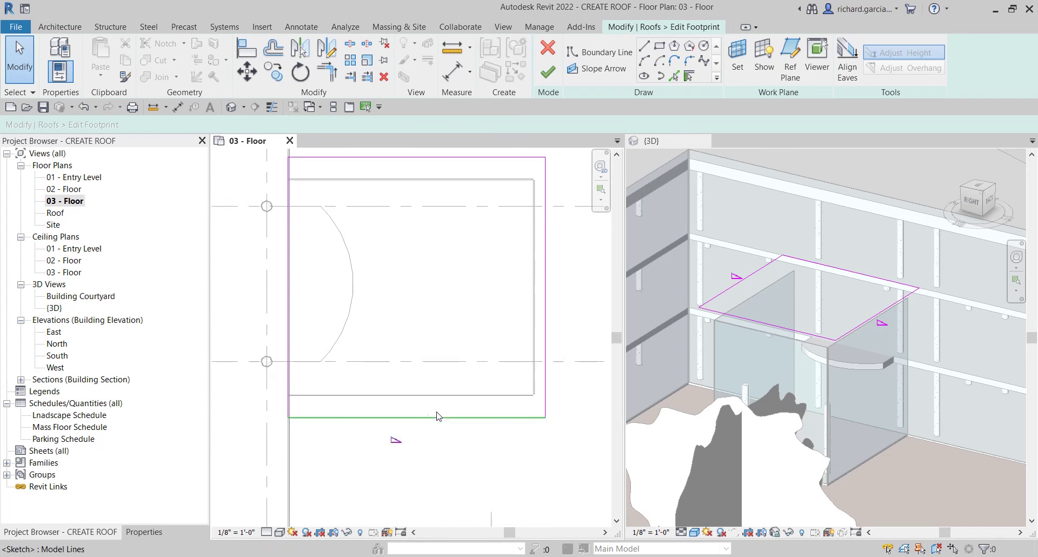
click(433, 419)
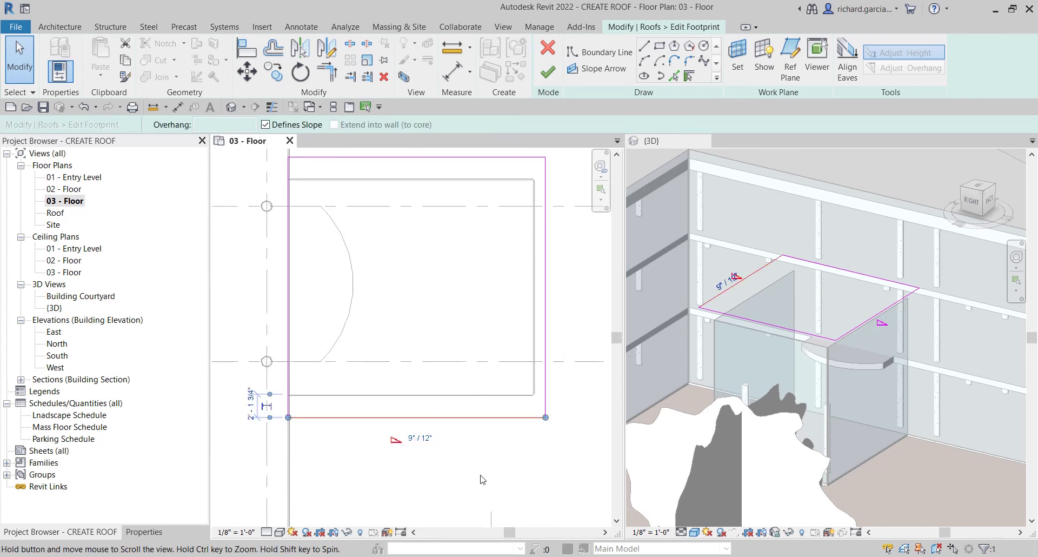
scroll(427, 460, up, 3)
click(406, 361)
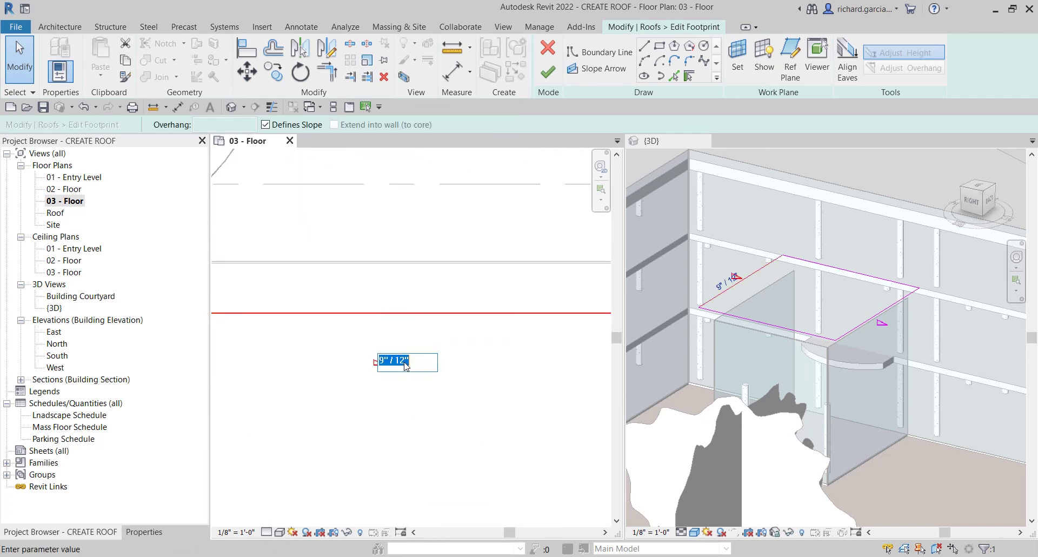
text(6" / 12")
key(Return)
scroll(455, 346, down, 4)
middle_drag(459, 321, 442, 341)
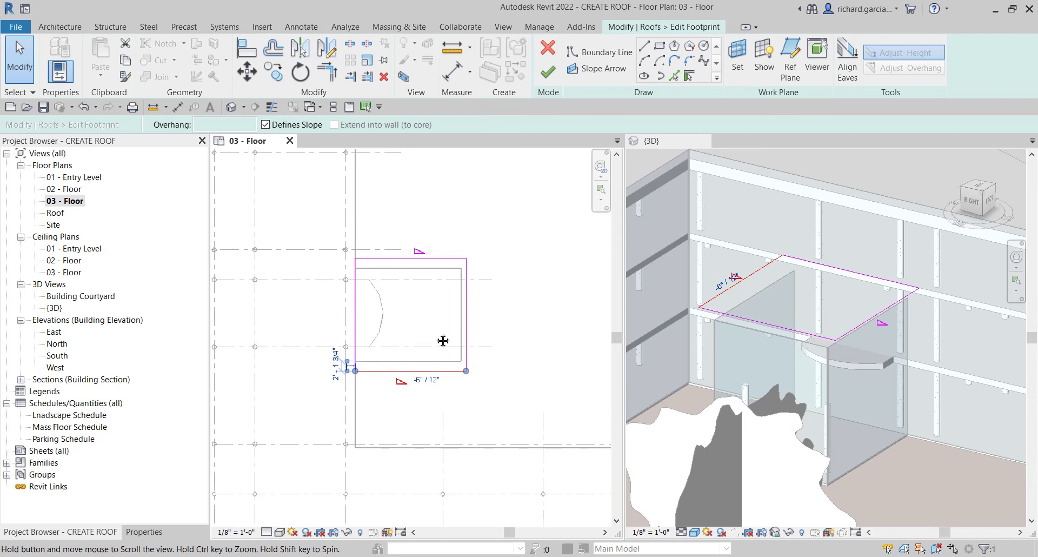
Step: Finish the footprint edit, orbit to inspect the inward-sloping roof, then deselect it
click(547, 72)
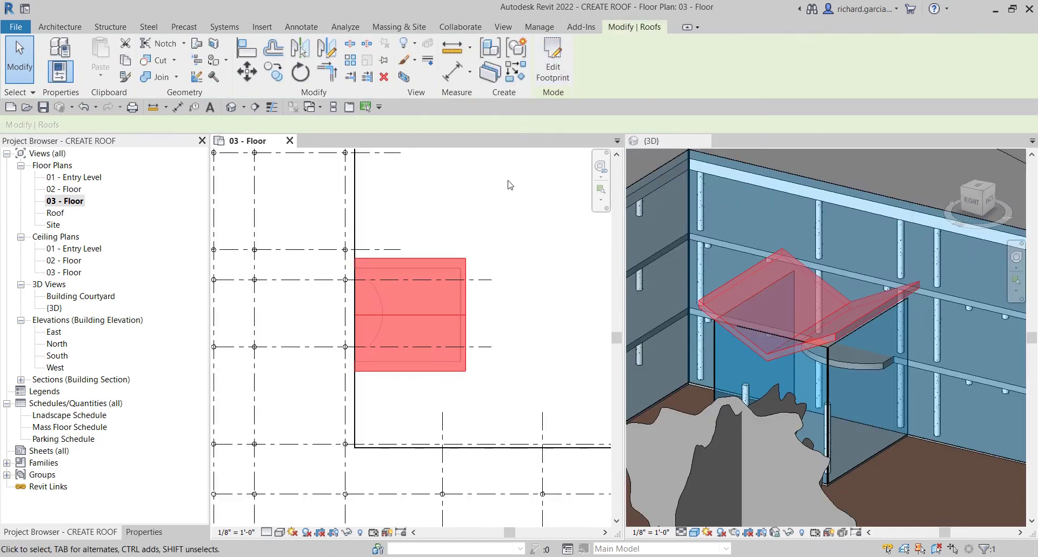
shift+middle_drag(887, 372, 836, 282)
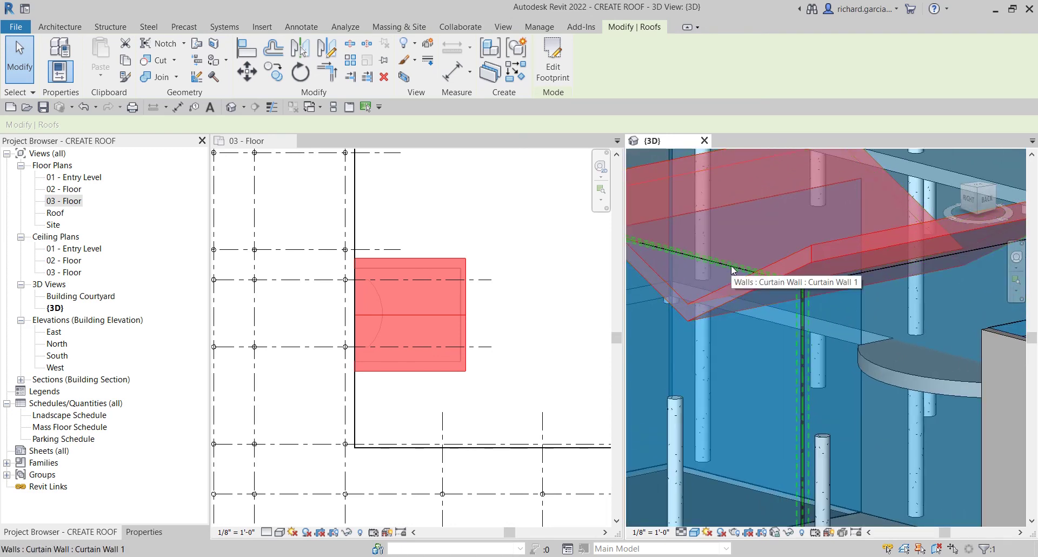
shift+middle_drag(734, 270, 811, 267)
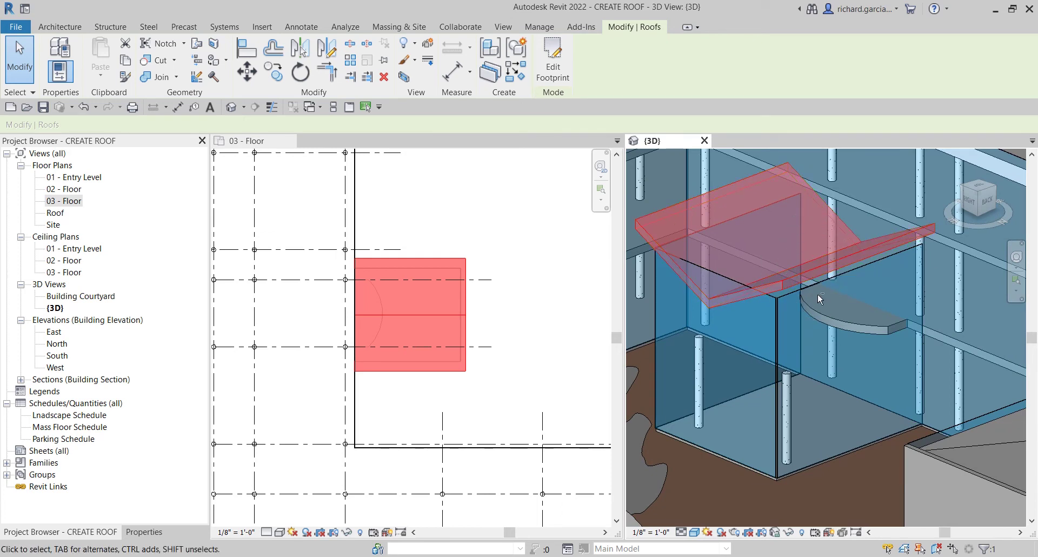
shift+middle_drag(797, 309, 809, 289)
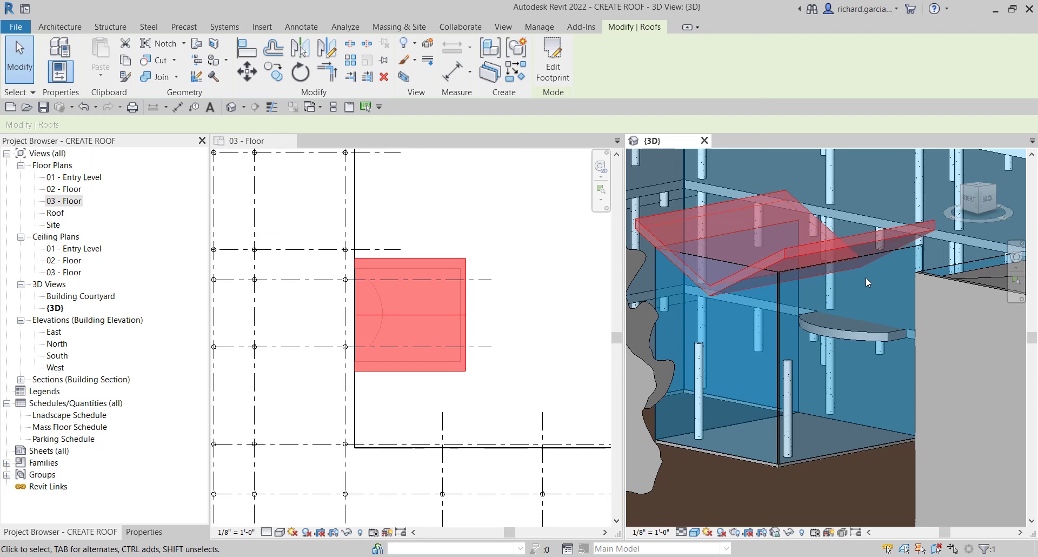
shift+middle_drag(817, 271, 782, 301)
scroll(779, 313, up, 5)
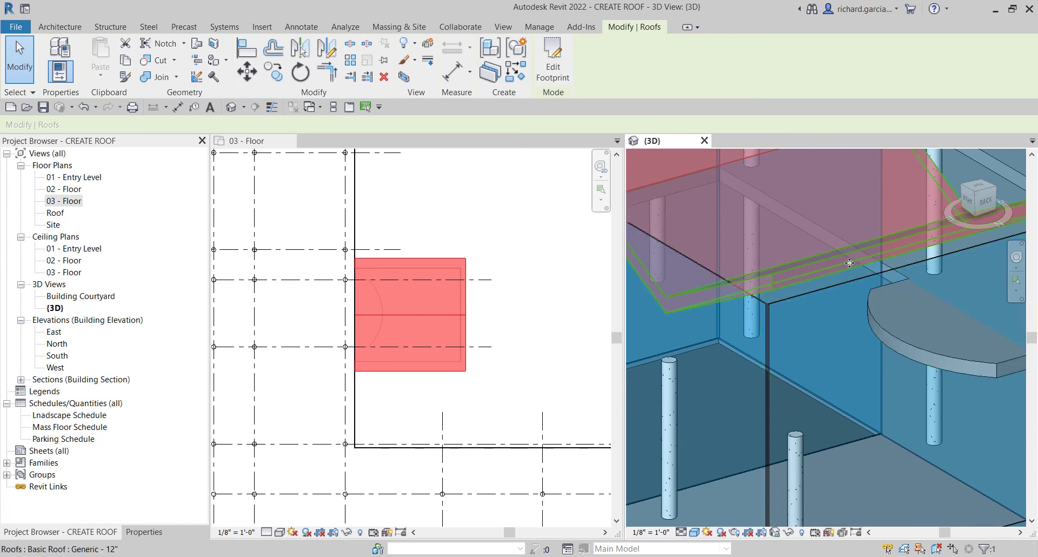
scroll(850, 263, down, 4)
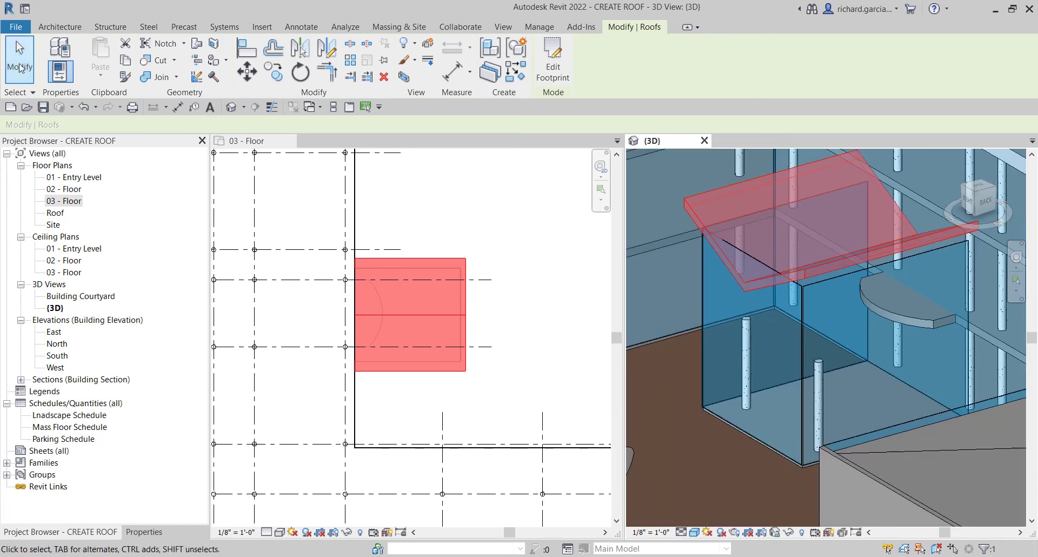
click(20, 67)
Step: Select the chain of three curtain walls around the entrance bay using Tab
middle_drag(765, 306, 762, 378)
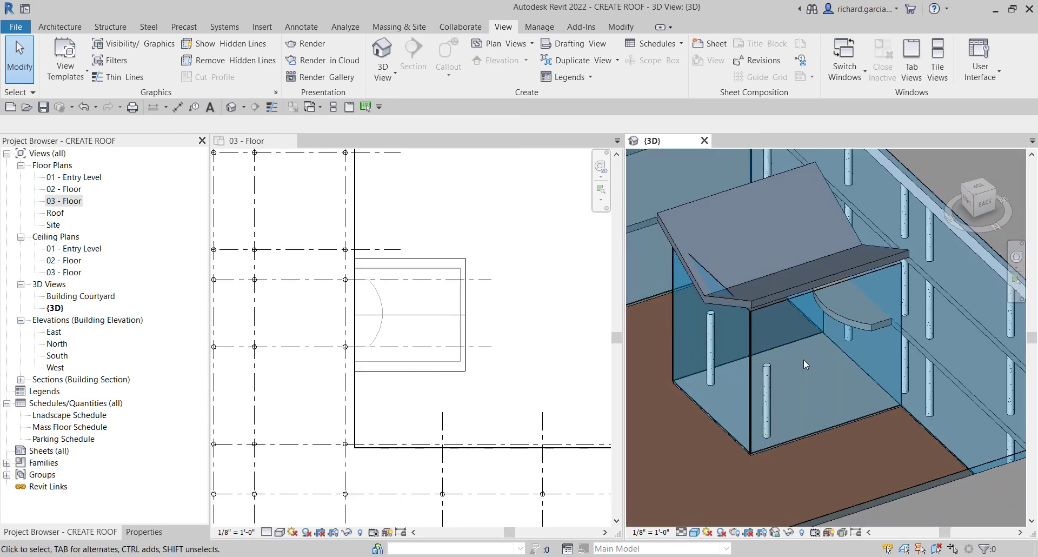
scroll(803, 359, up, 5)
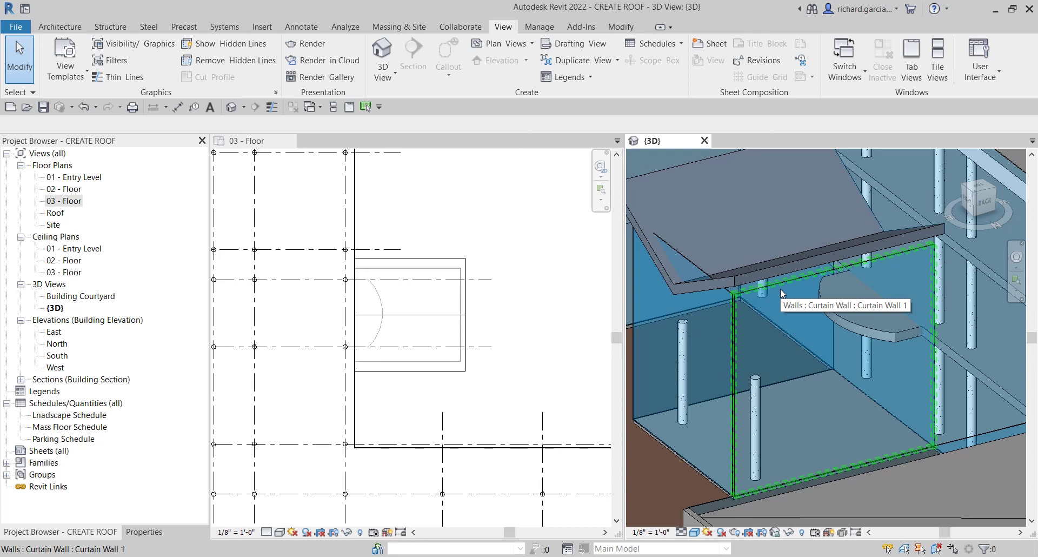
key(Tab)
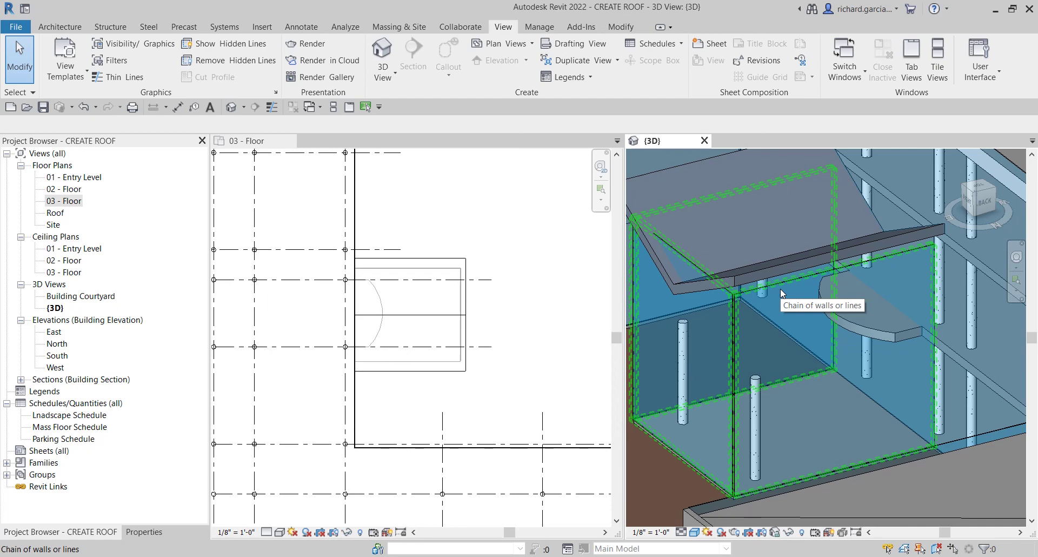
click(780, 289)
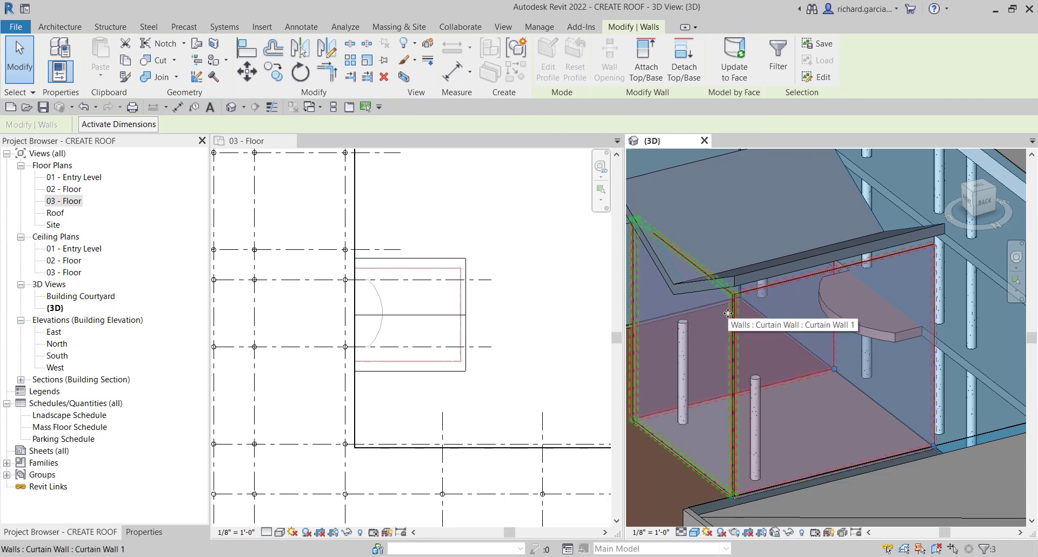
Step: Attach the tops of the selected curtain walls to the butterfly roof above
click(643, 94)
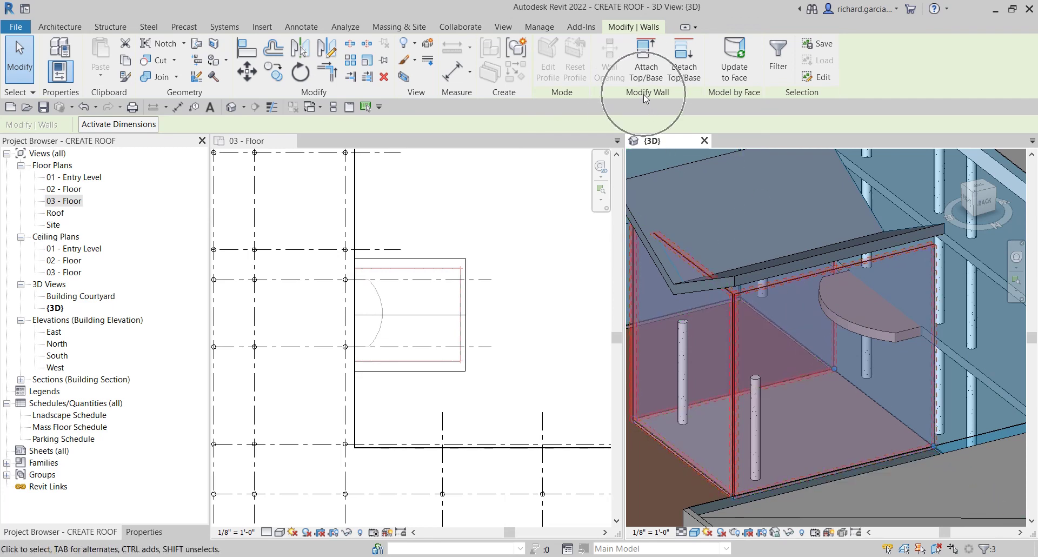
click(643, 94)
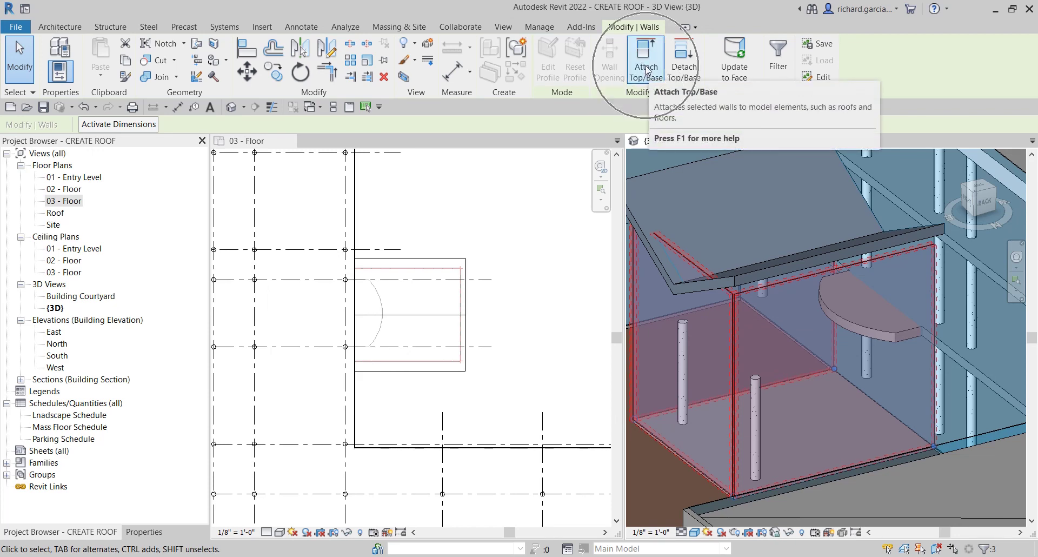
click(646, 69)
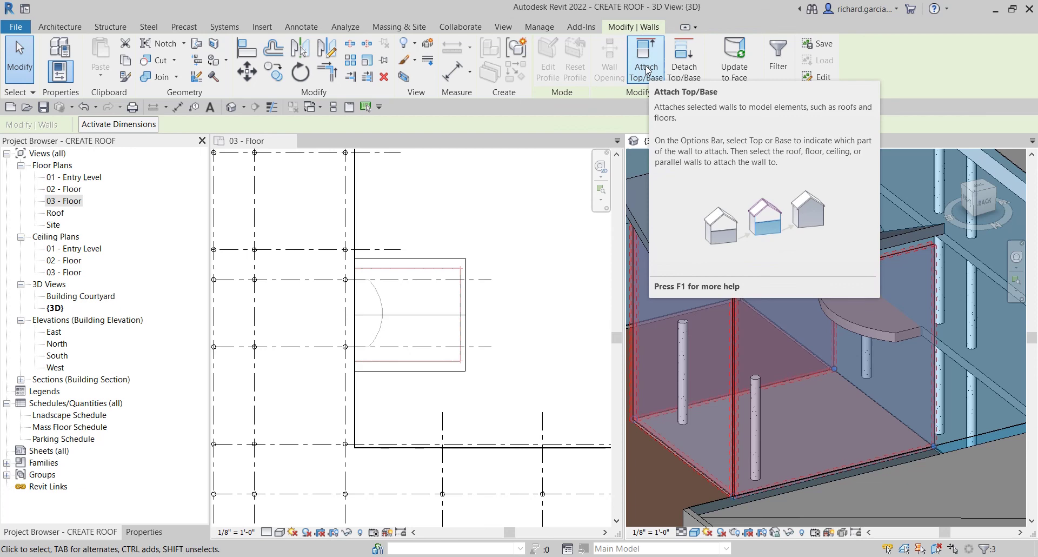
click(646, 68)
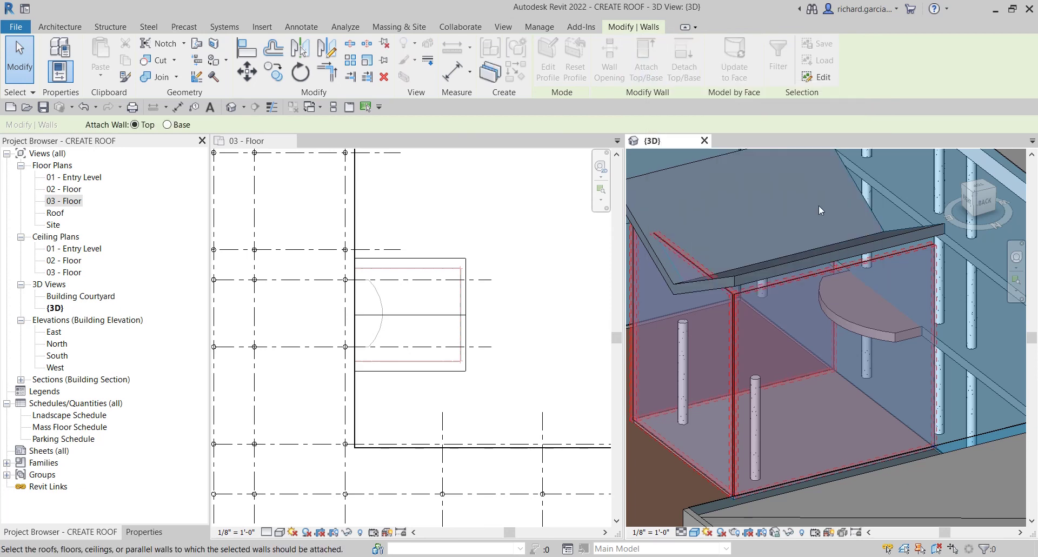
click(797, 268)
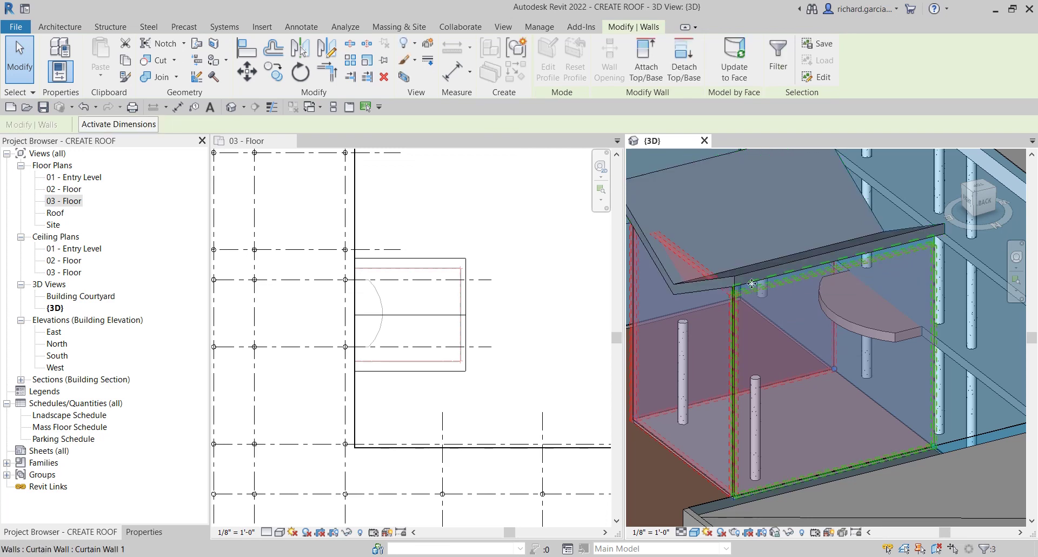
Step: Clear the selection and view the model from a low side angle to check the walls meet the sloping roof
click(18, 69)
scroll(785, 316, down, 2)
shift+middle_drag(785, 316, 806, 327)
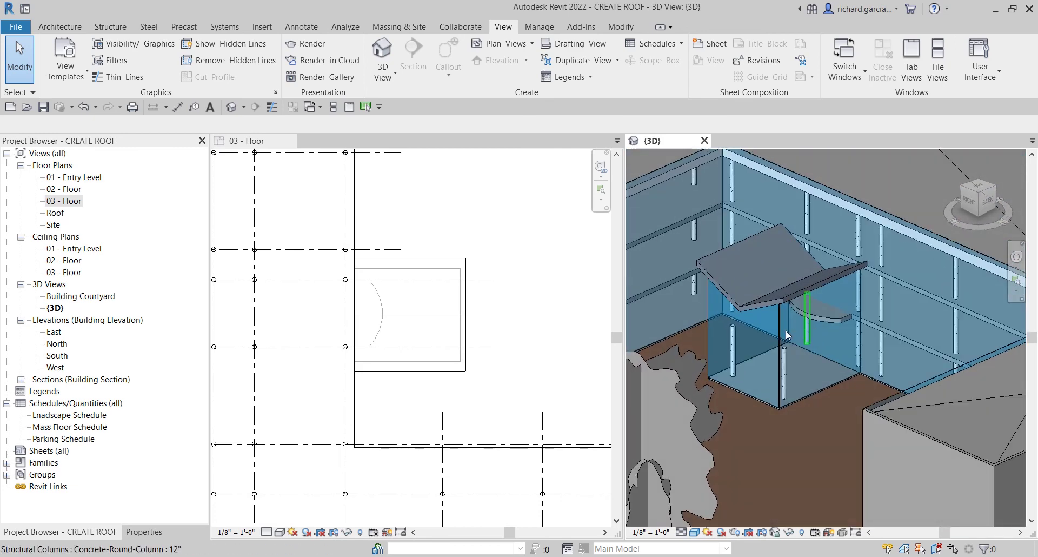